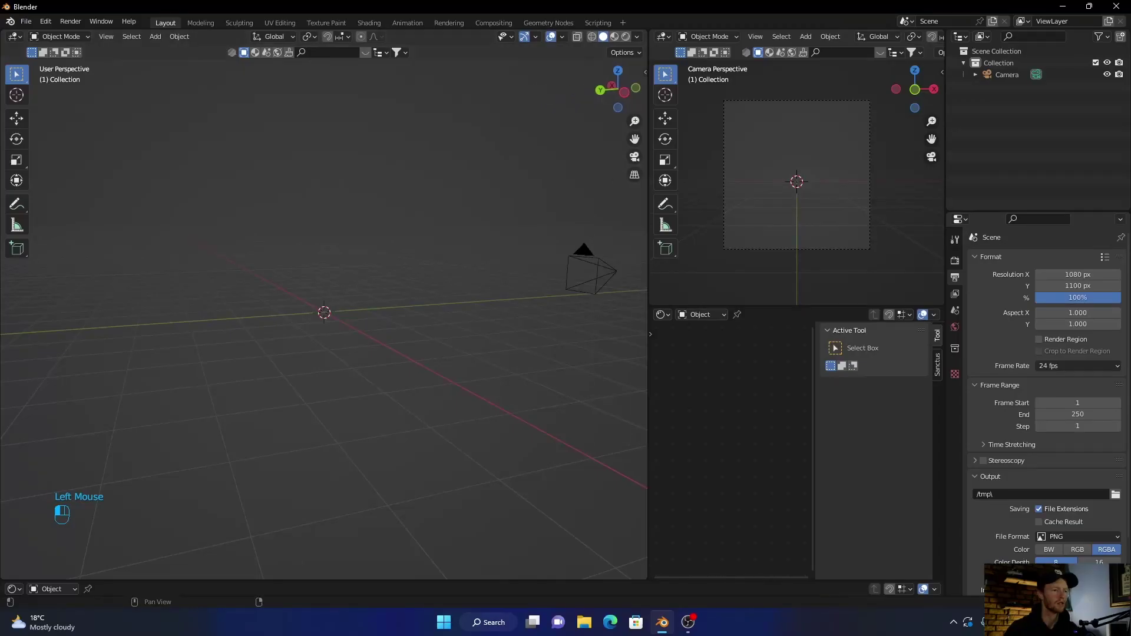
Add a plane and scale it up well beyond the camera's frame.
middle_drag(221, 424, 221, 442)
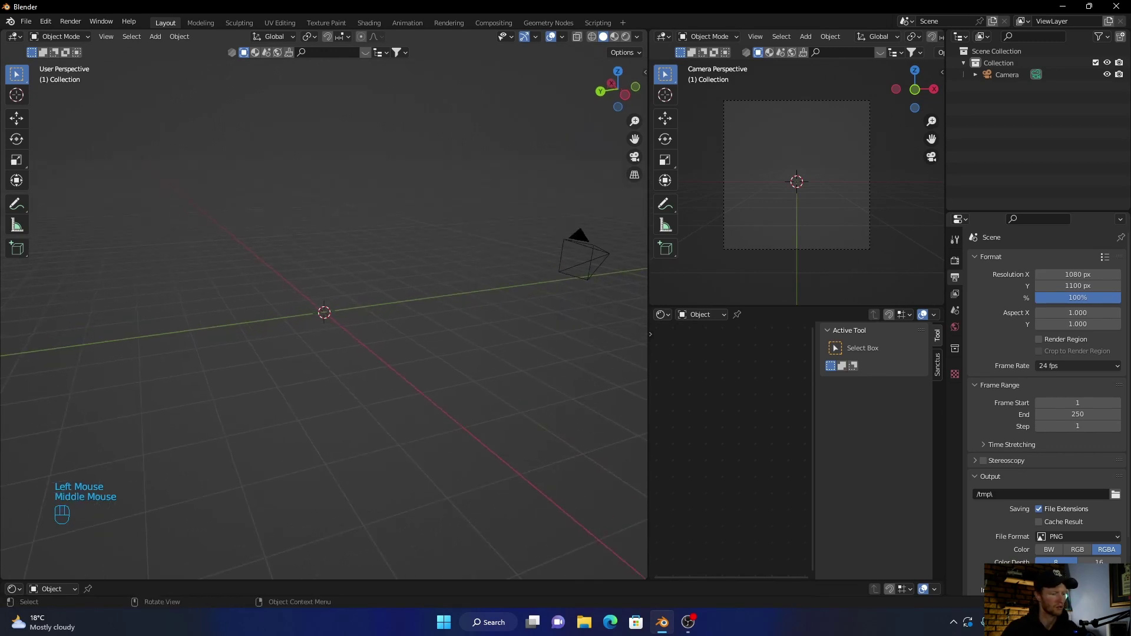
key(shift+a)
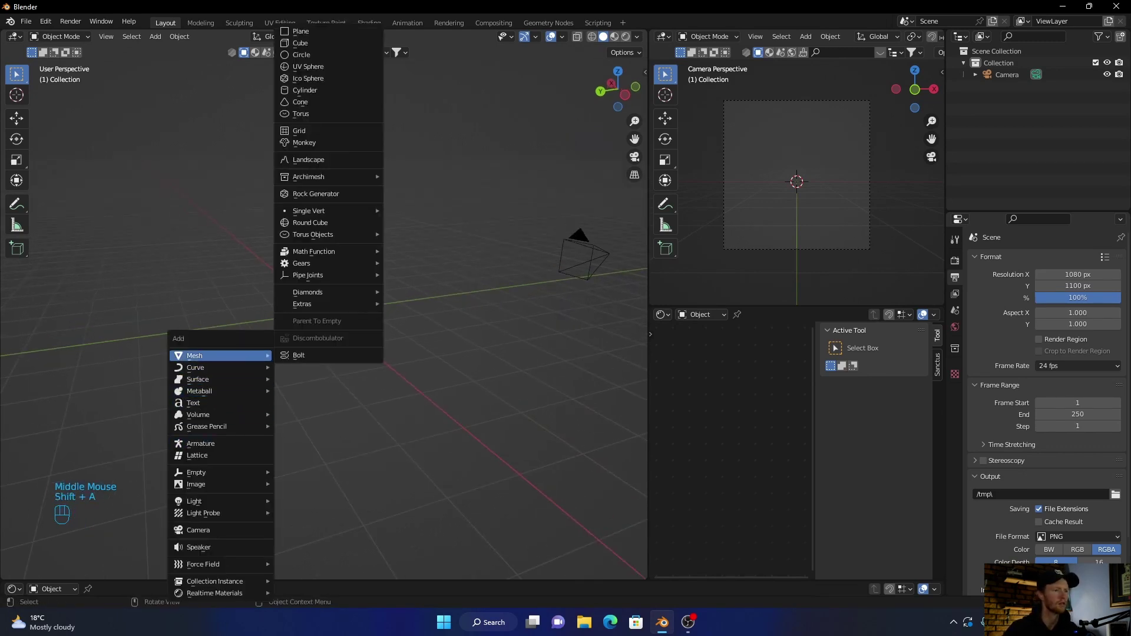
click(305, 31)
key(s)
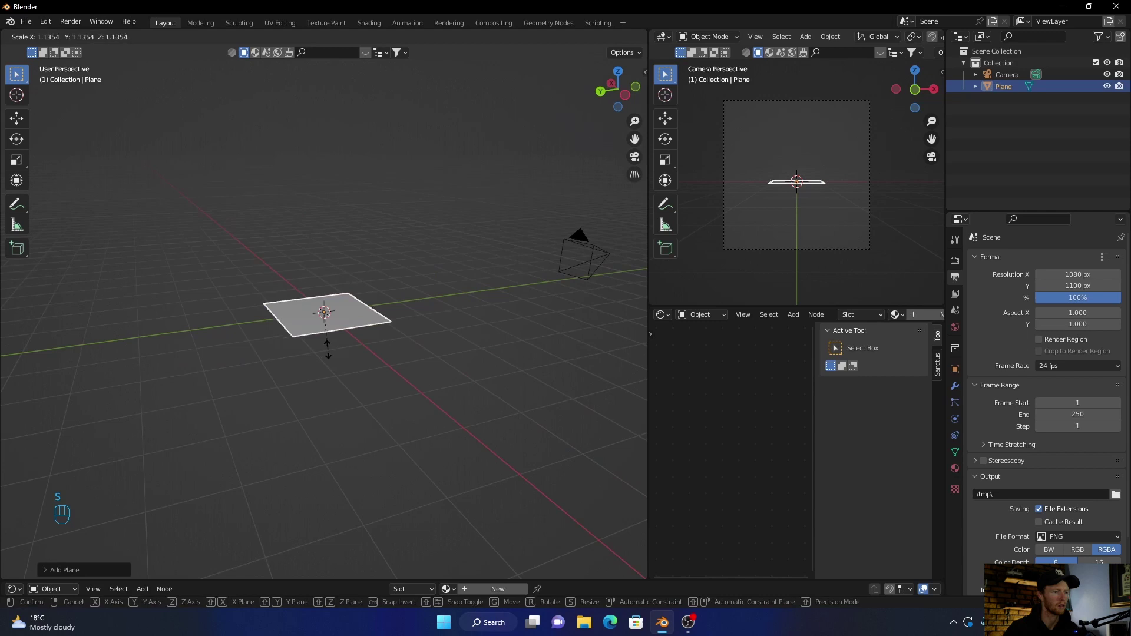
click(272, 434)
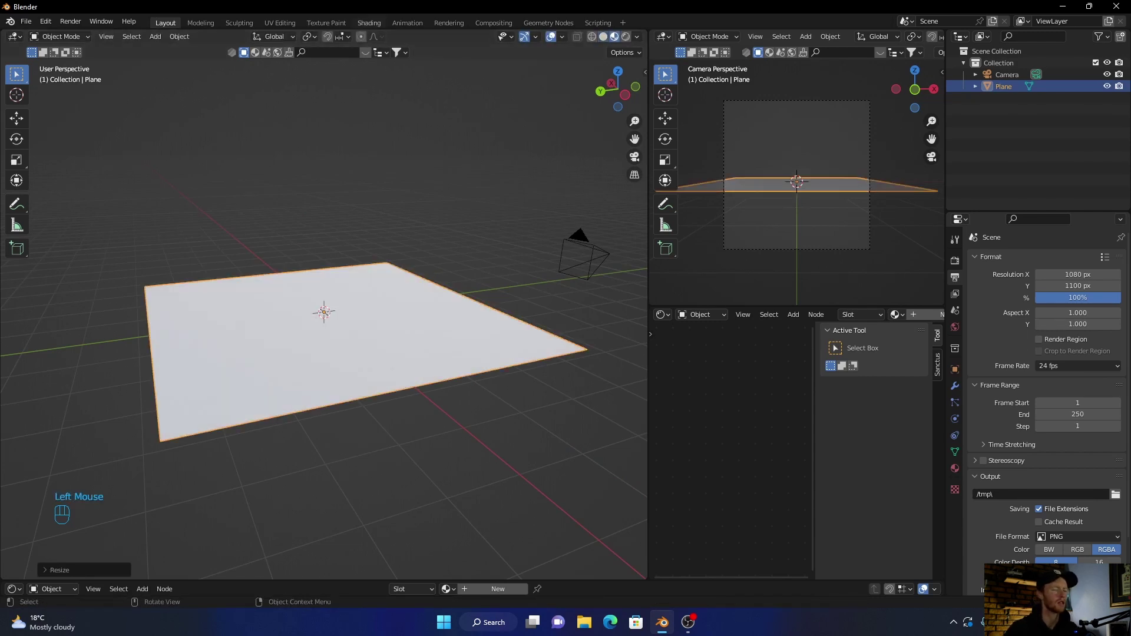
Create a new material for the plane in the Shading workspace.
click(369, 22)
middle_drag(548, 265, 565, 221)
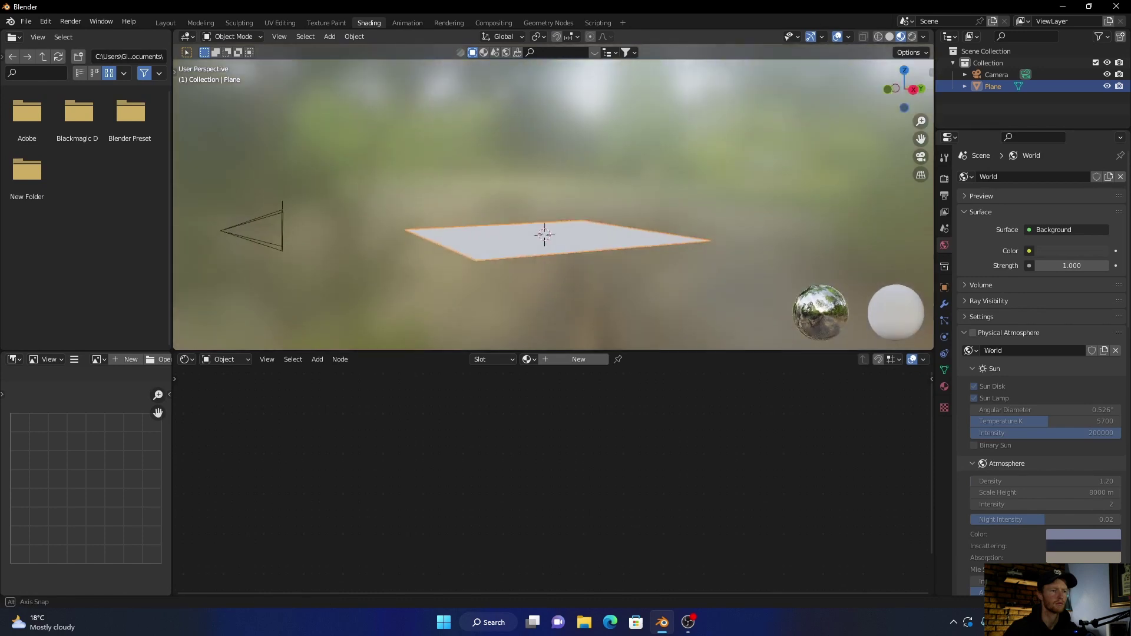
click(577, 359)
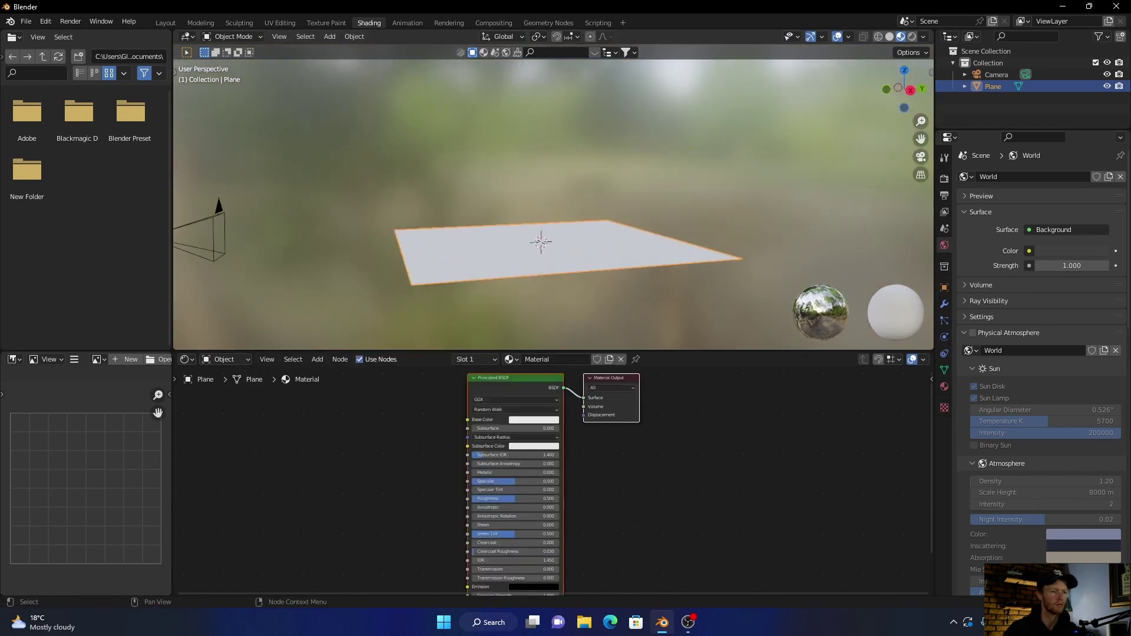
Darken the material's base colour to a near-black grey.
click(598, 431)
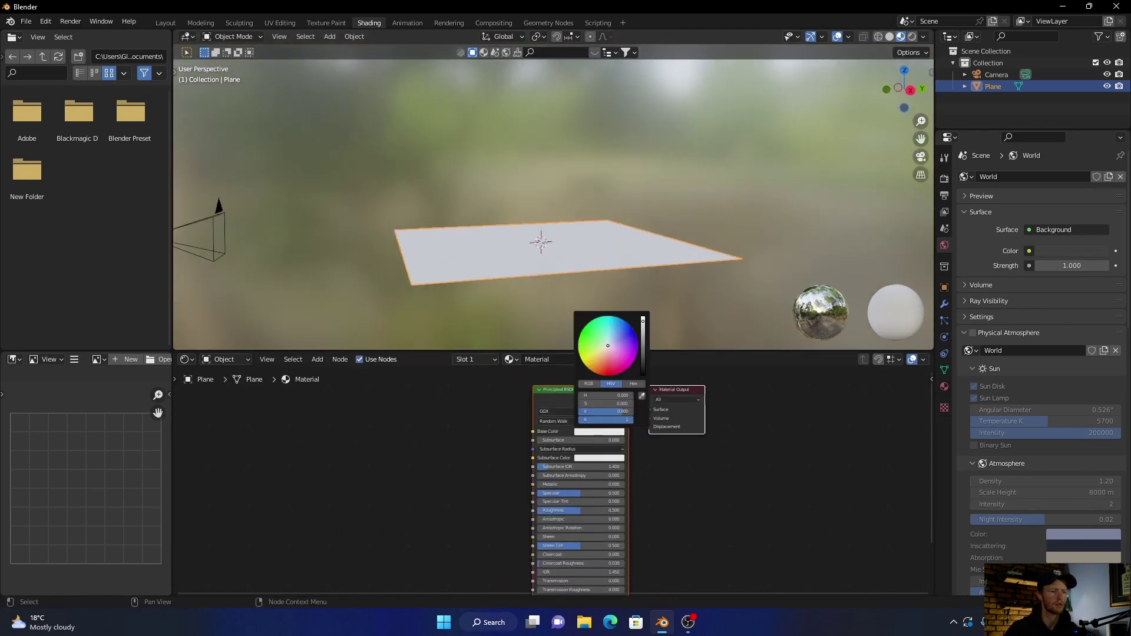
drag(642, 321, 642, 368)
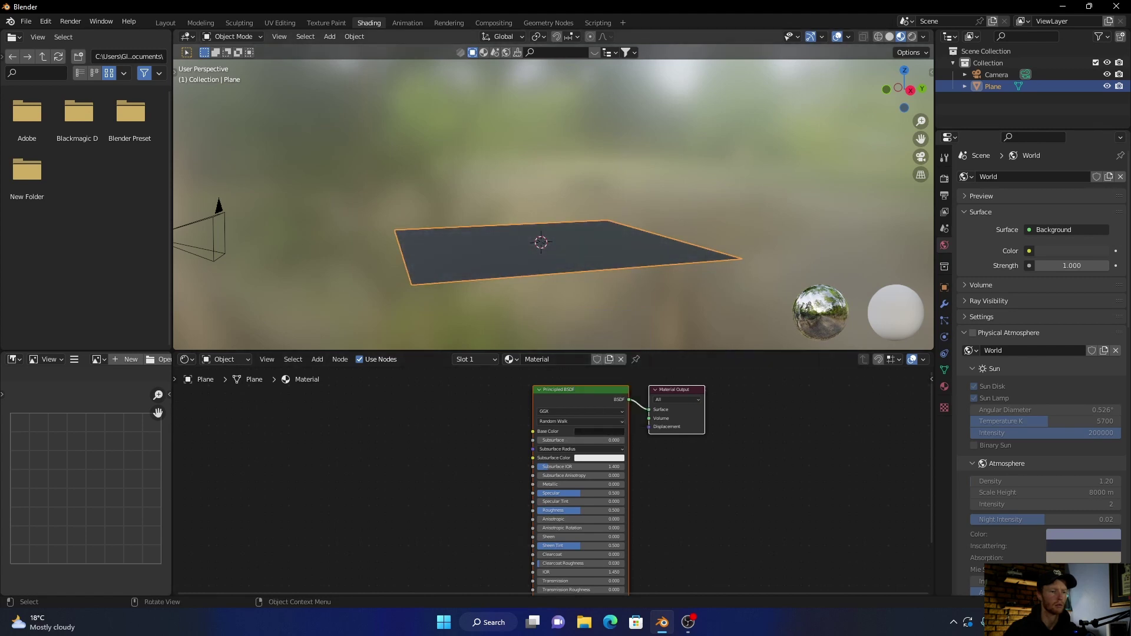
click(599, 431)
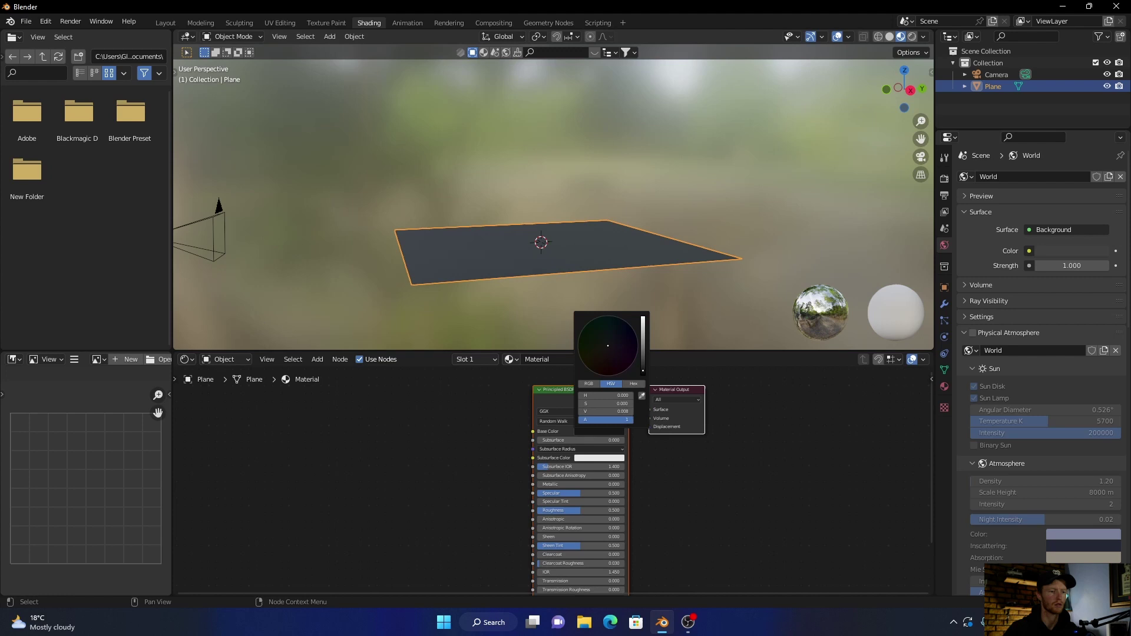
click(643, 371)
click(642, 370)
middle_drag(641, 318, 618, 266)
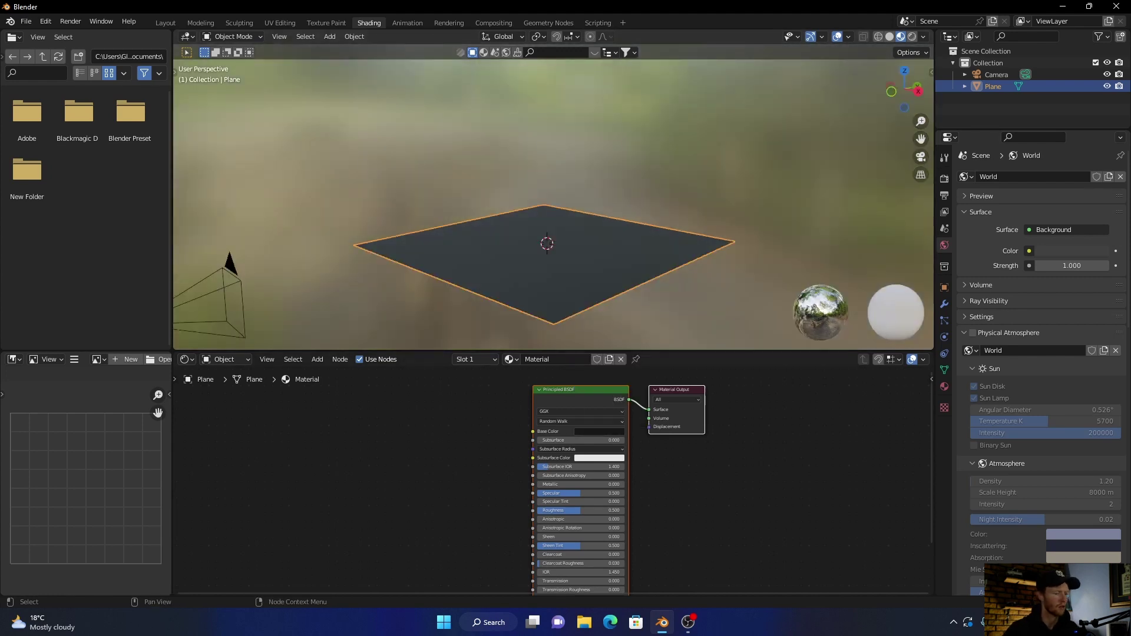
Add a Noise Texture and connect its Fac to the shader's Roughness.
key(shift+a)
text(n)
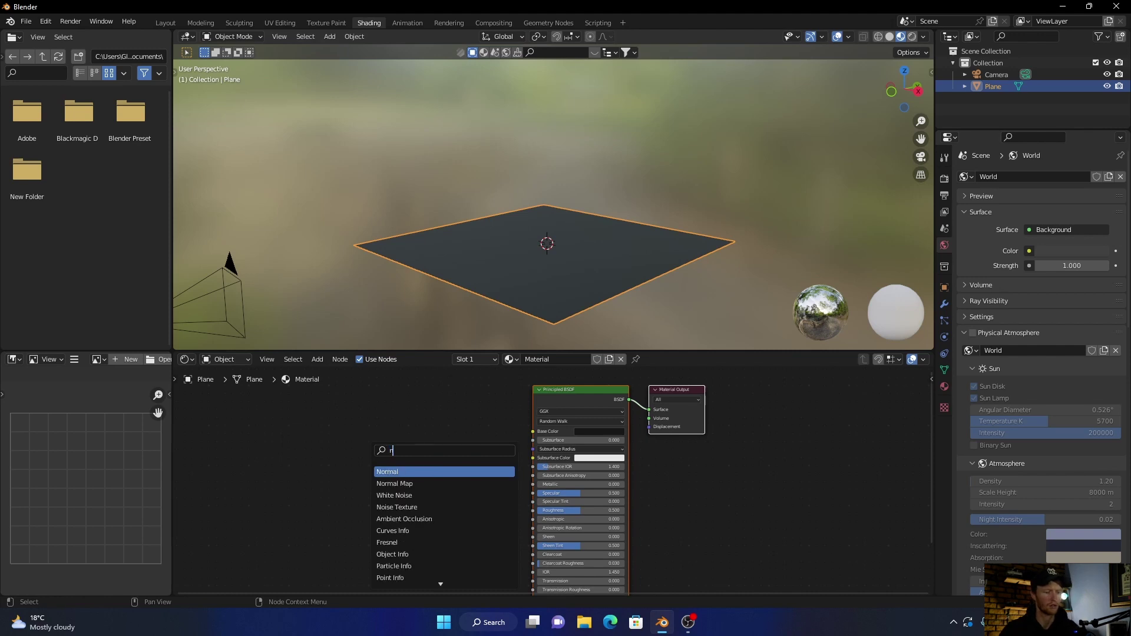
text(oise)
key(Return)
click(335, 433)
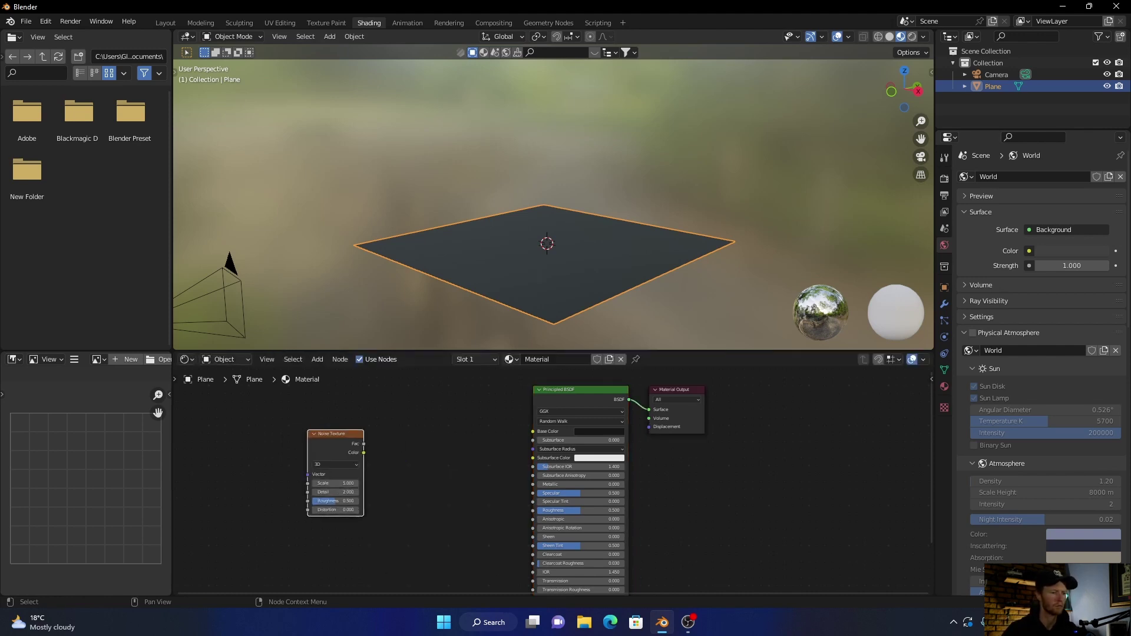
drag(363, 442, 533, 509)
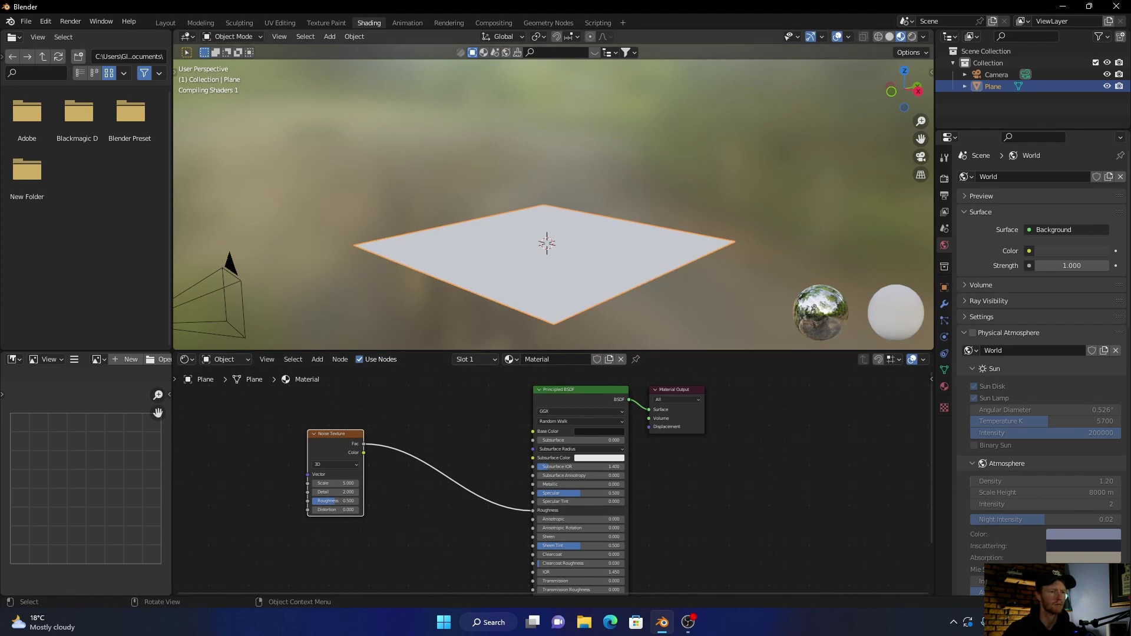
Insert a ColorRamp between the noise and Roughness, then begin enlarging the plane.
key(shift+a)
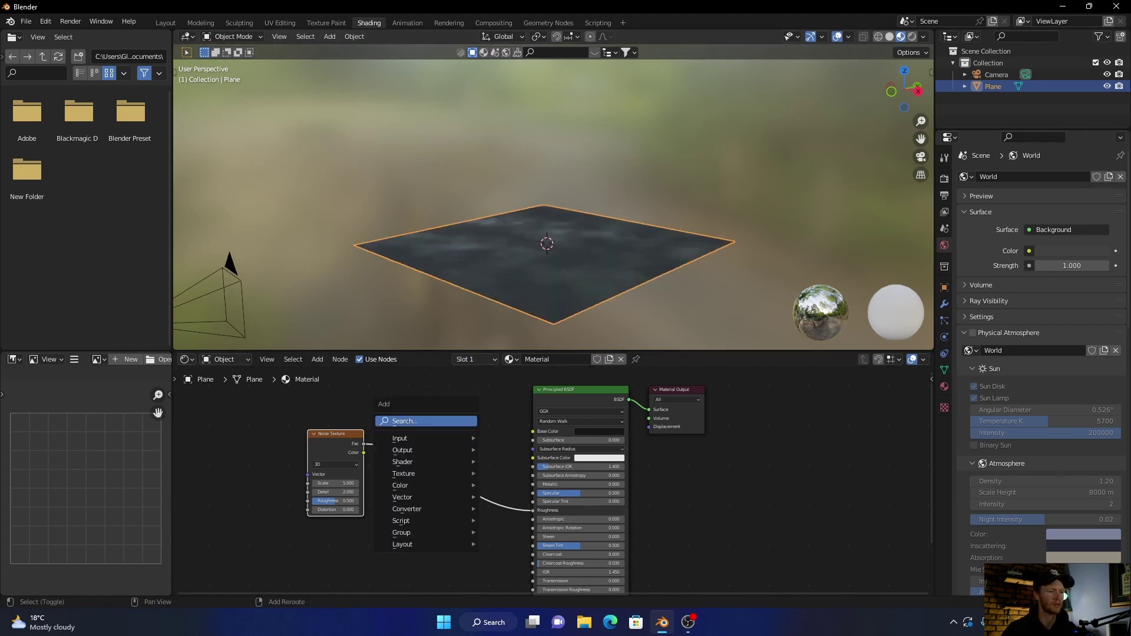
text(colo)
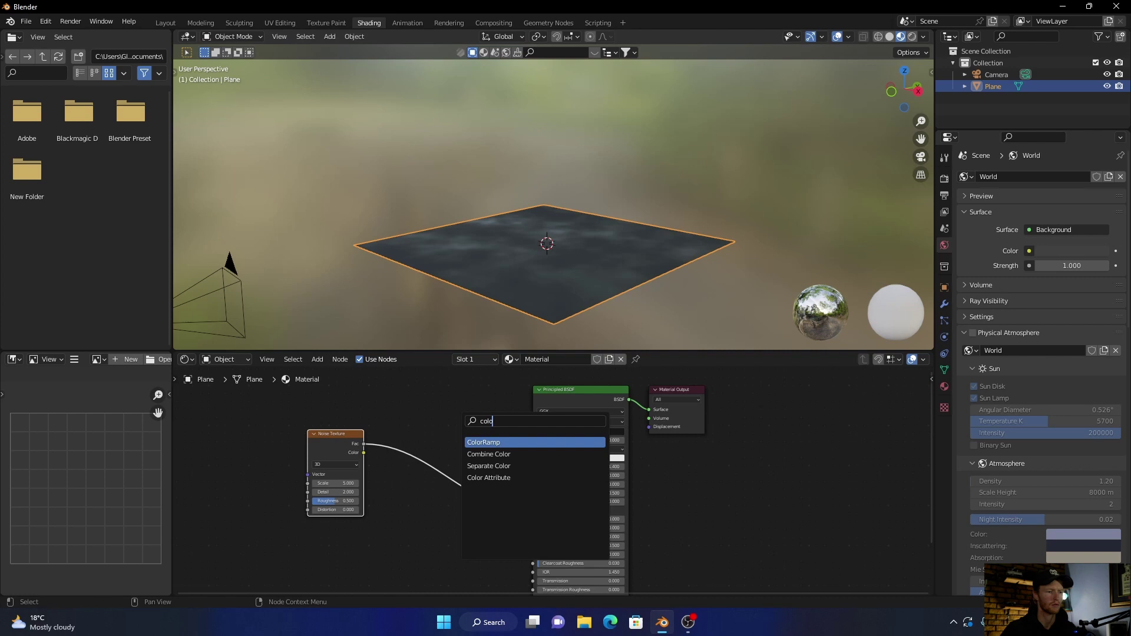
key(Return)
click(453, 468)
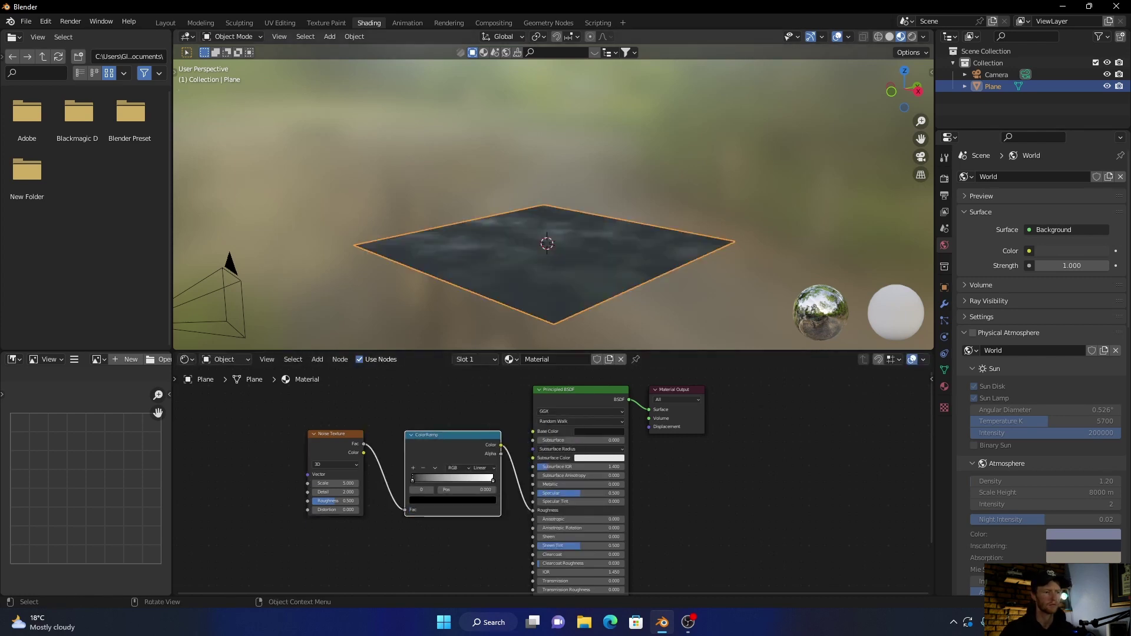
key(s)
Confirm the larger plane and move the roughness ramp stops together for sparser puddles.
click(548, 265)
middle_drag(548, 266, 566, 292)
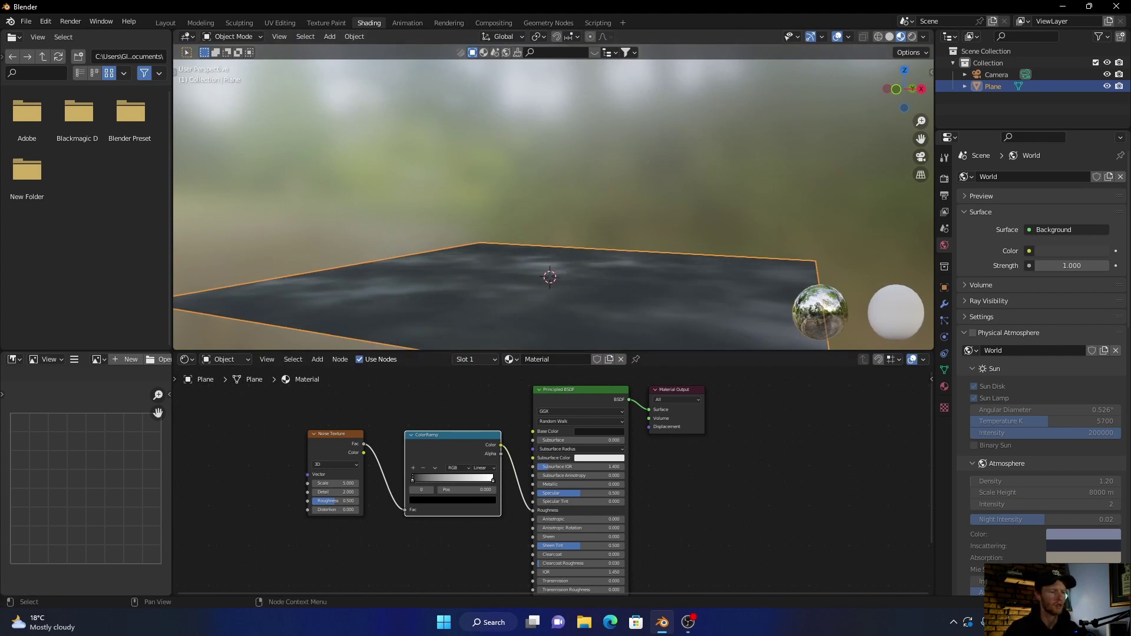
drag(493, 478, 483, 478)
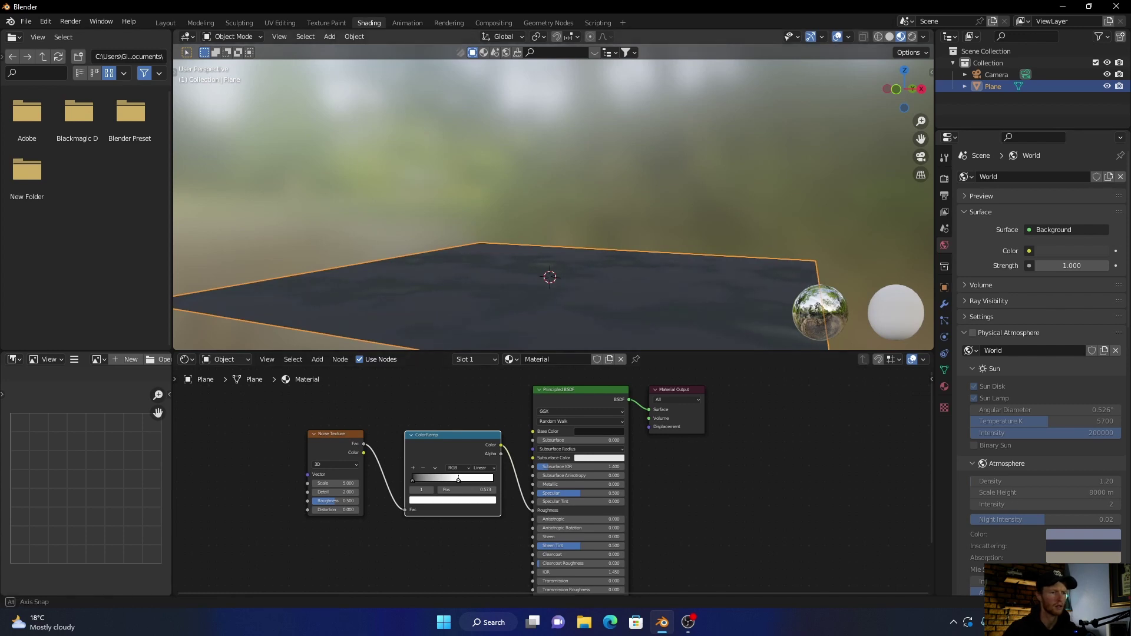
middle_drag(548, 265, 565, 247)
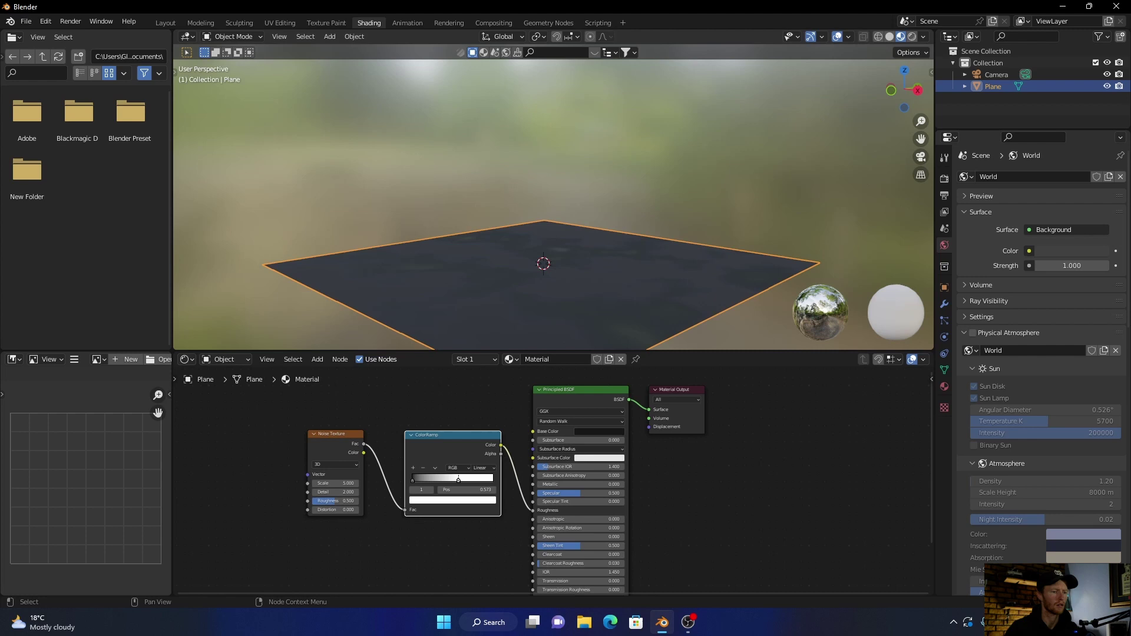
drag(412, 479, 456, 479)
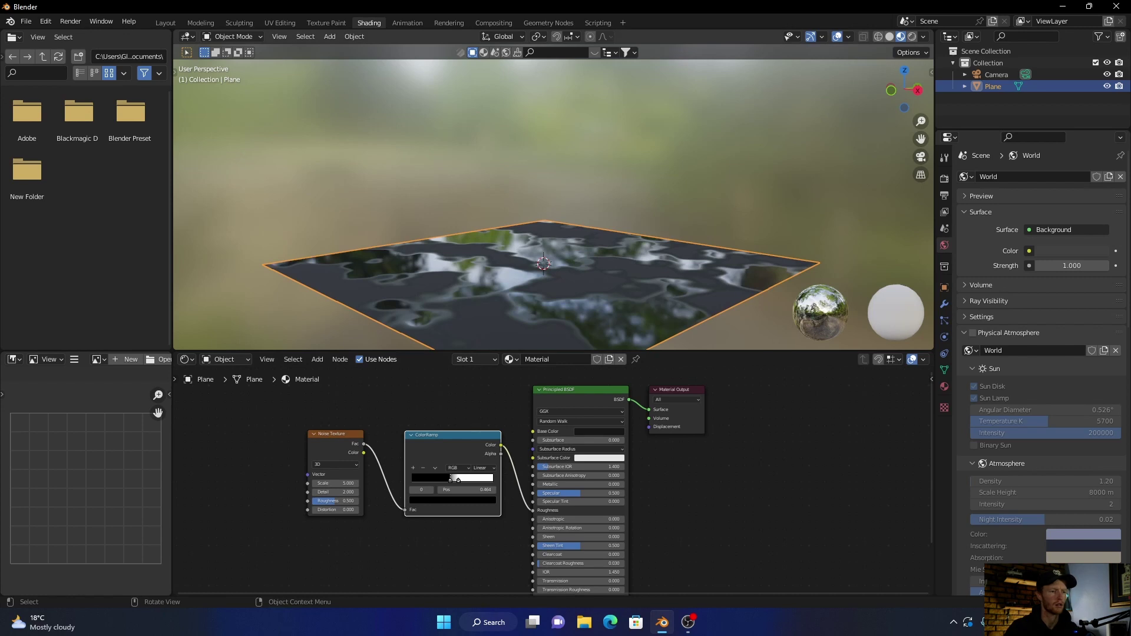
scroll(554, 197, down, 1)
scroll(553, 198, down, 1)
scroll(553, 197, down, 1)
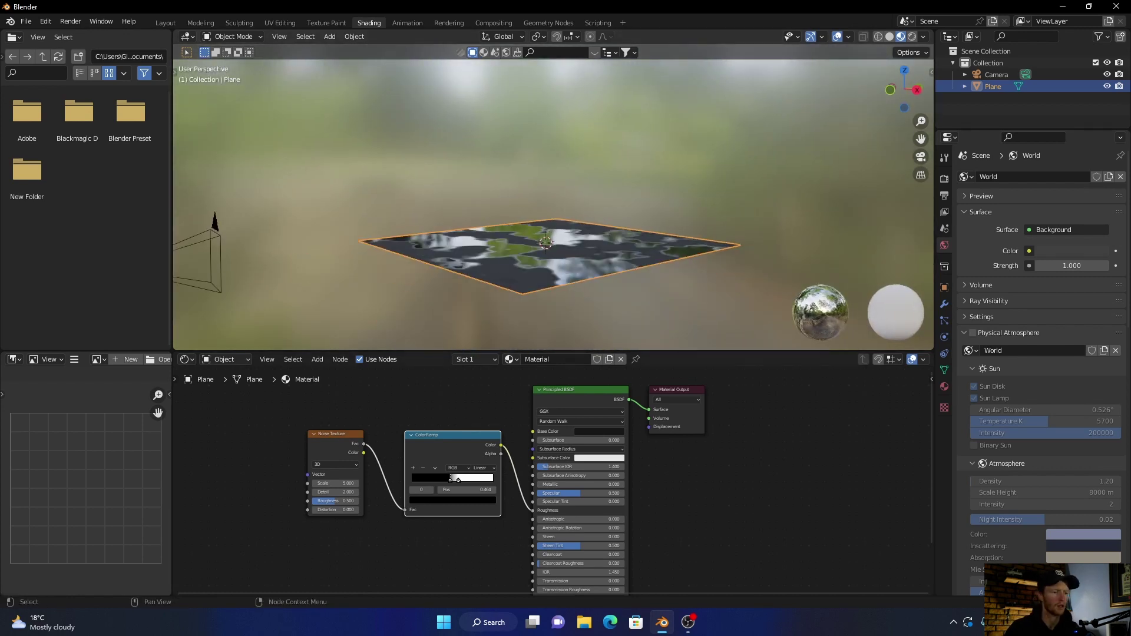
drag(457, 479, 457, 479)
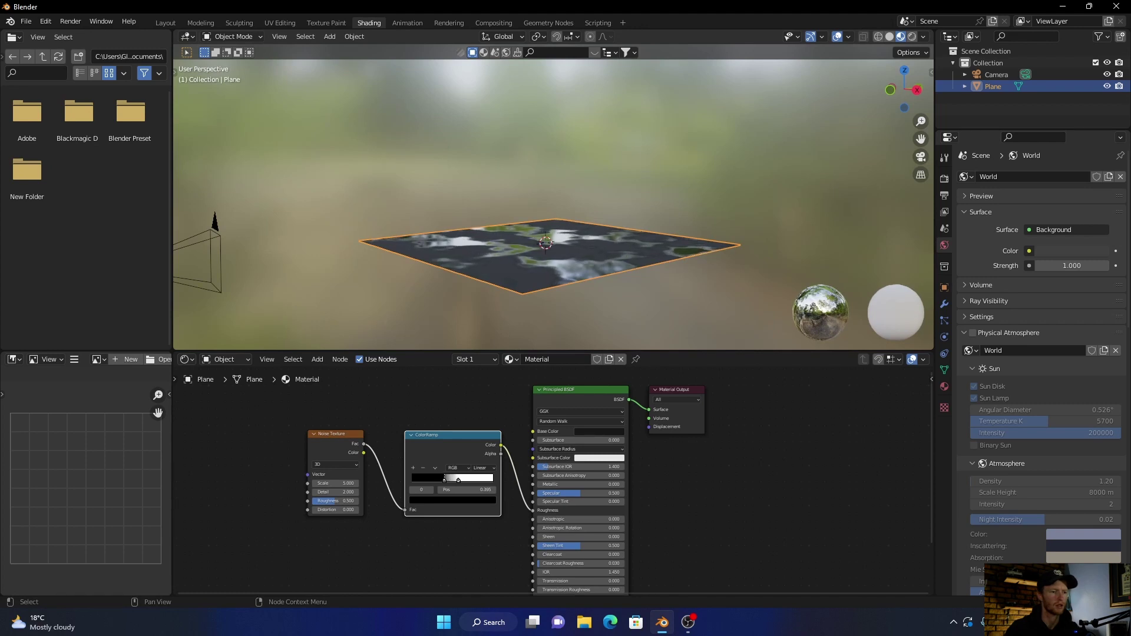
middle_drag(548, 248, 549, 283)
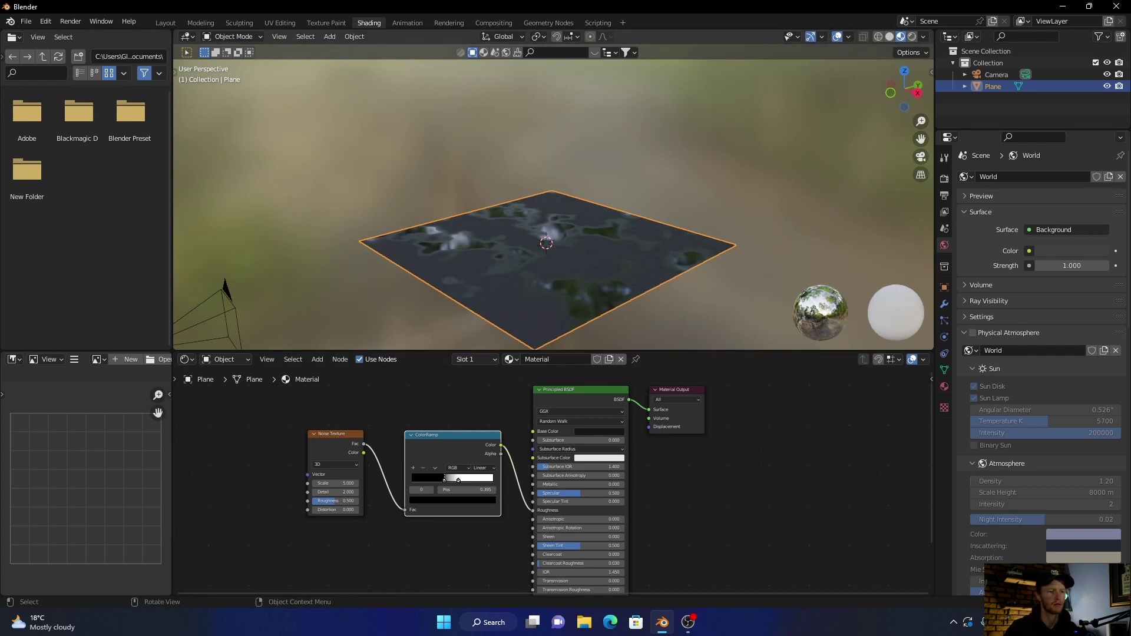
middle_drag(547, 239, 540, 213)
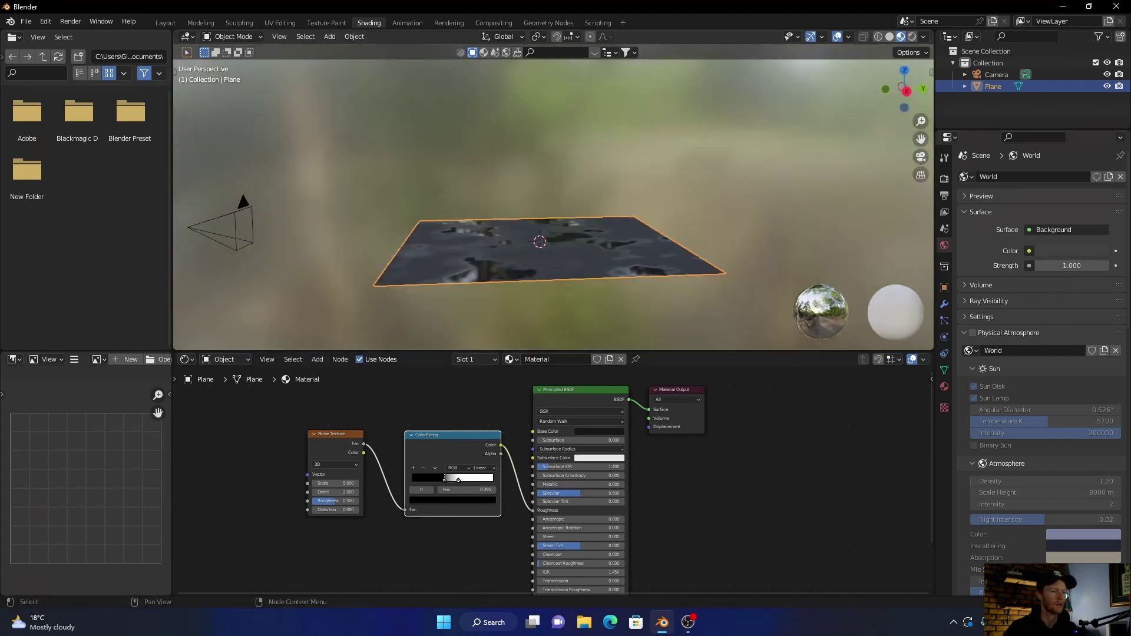
middle_drag(441, 478, 475, 438)
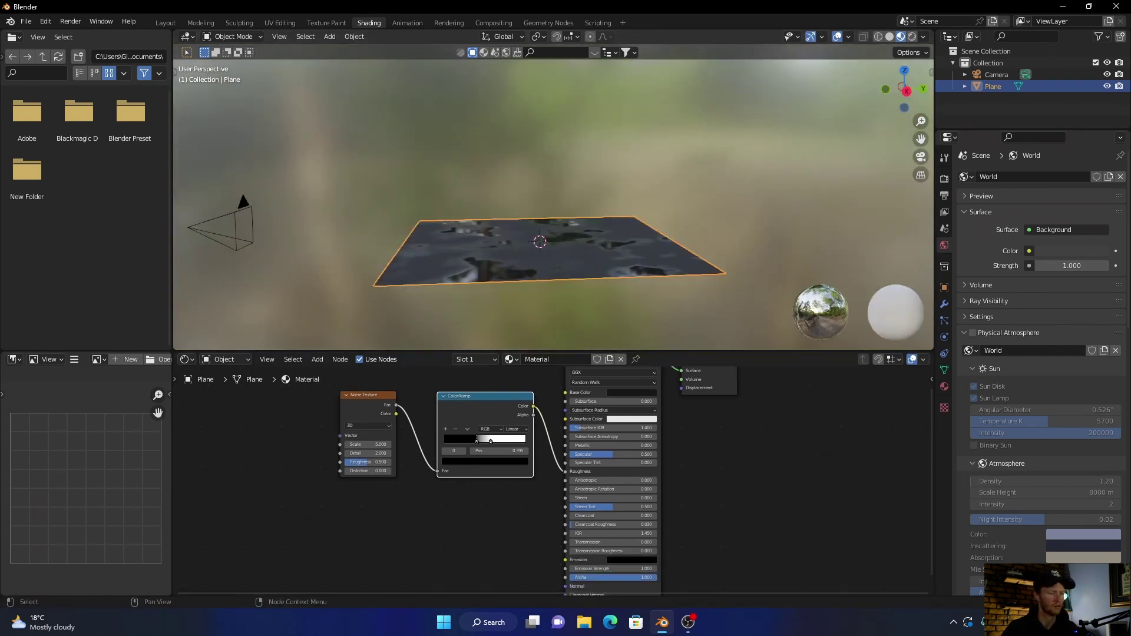
Add a Bump node and connect it to the shader's Normal input.
key(shift+a)
text(b)
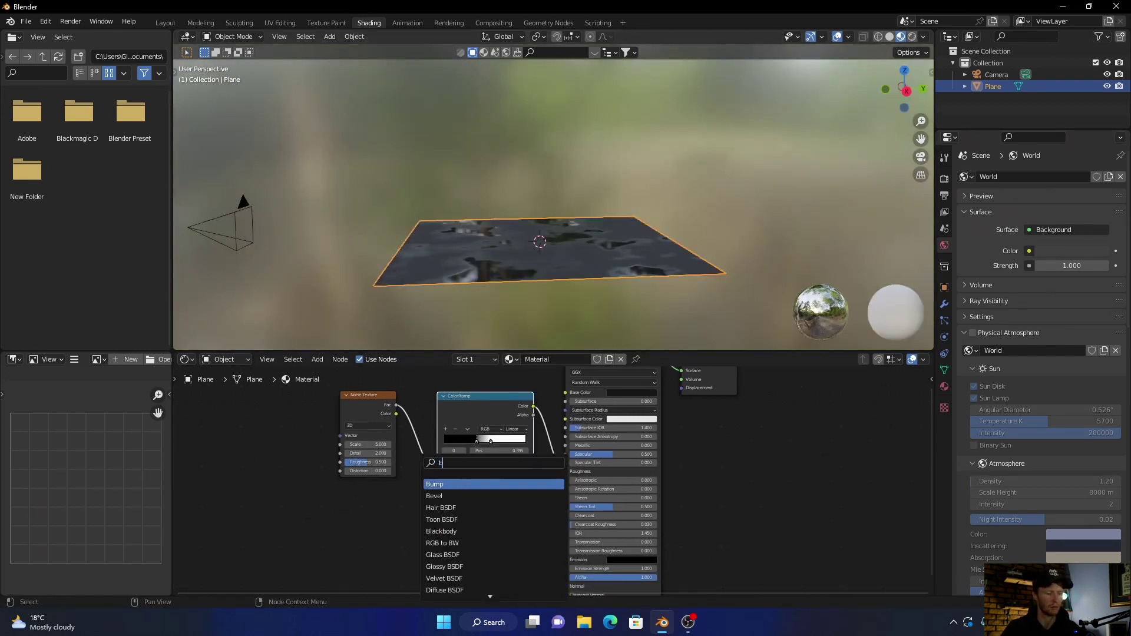
text(um)
click(459, 484)
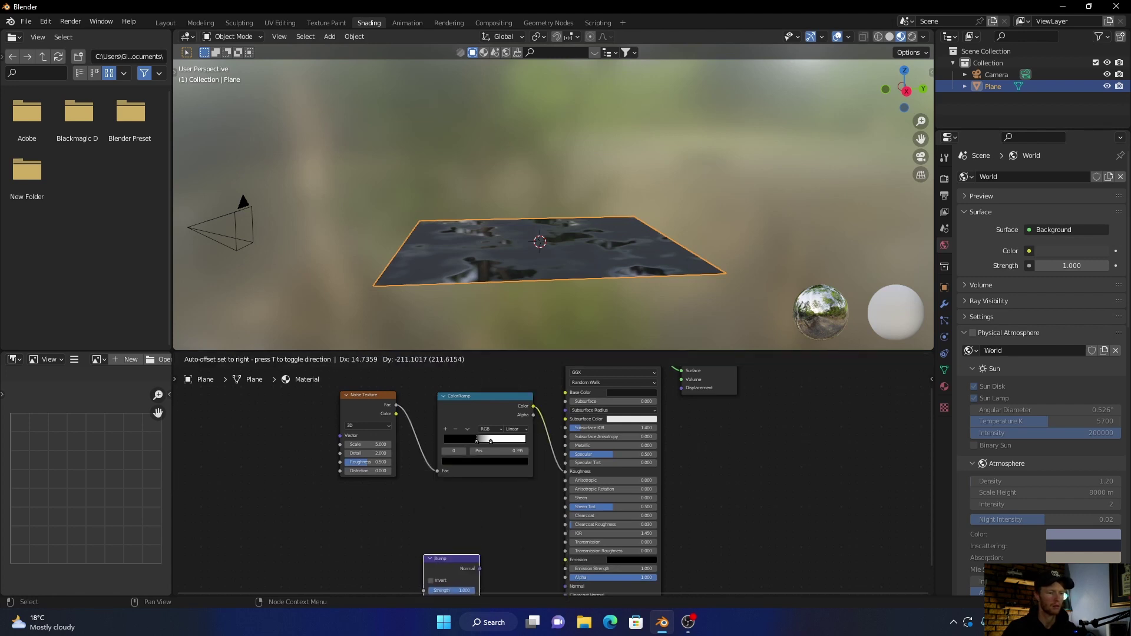
click(462, 556)
middle_drag(530, 494, 584, 414)
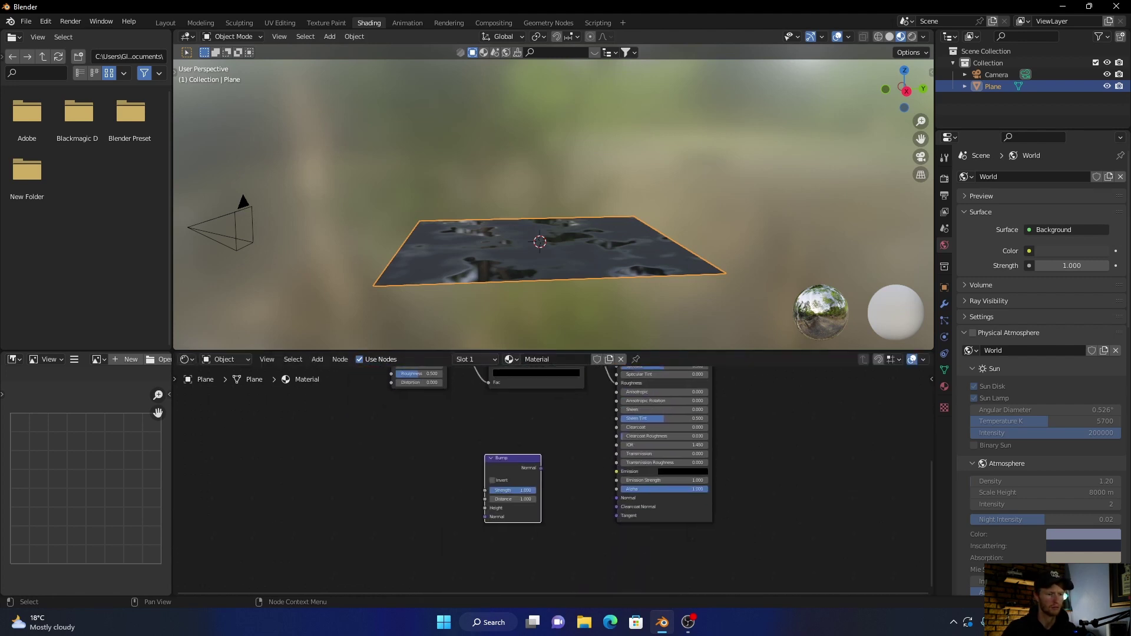
drag(543, 463, 619, 493)
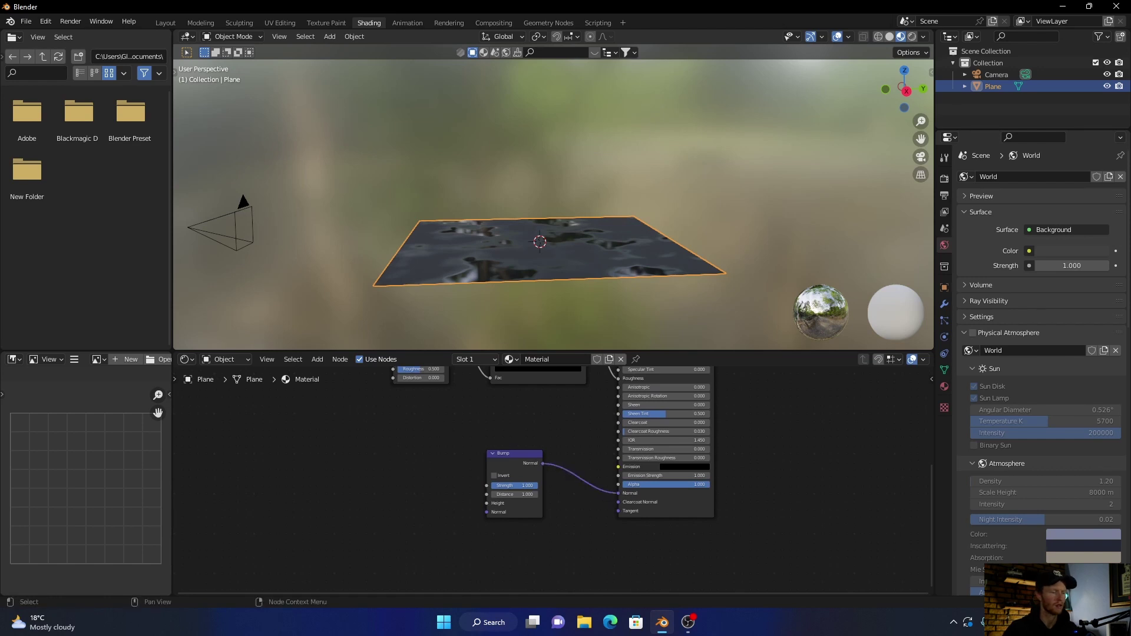
Add a second ColorRamp feeding Bump Height, driven by the noise Fac.
key(shift+a)
text(c)
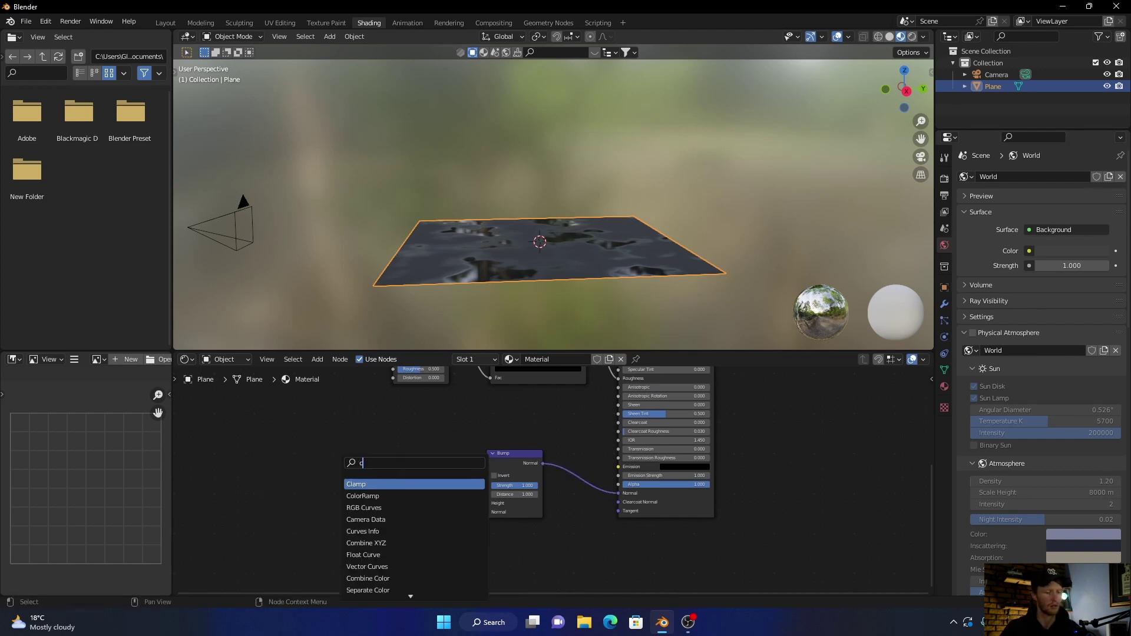
text(olo)
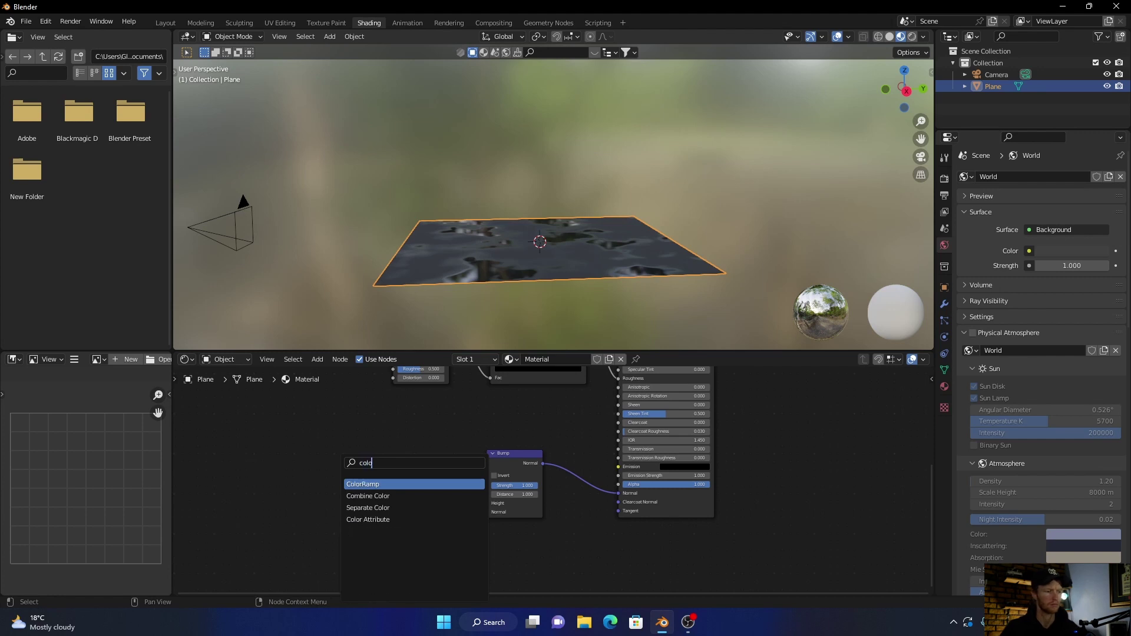
key(Return)
click(382, 496)
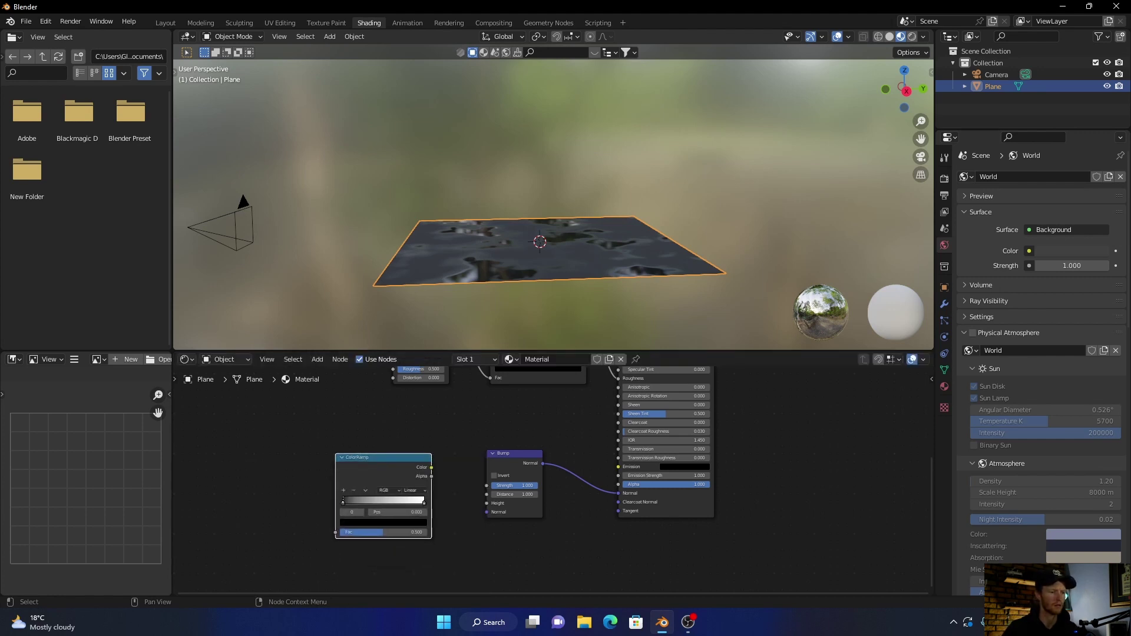
drag(431, 466, 486, 503)
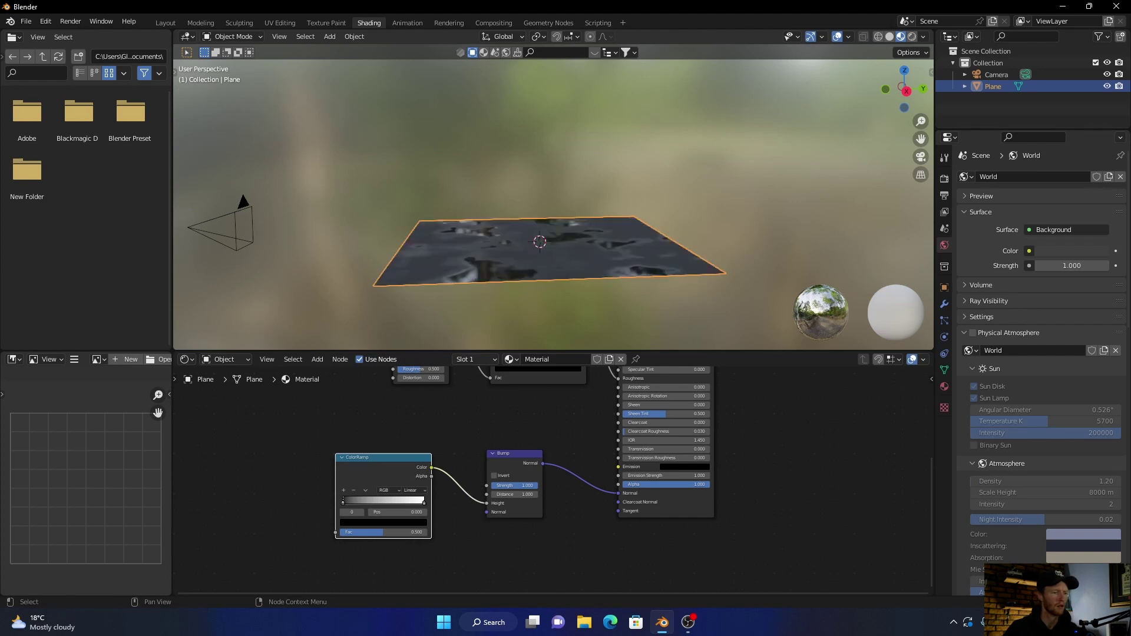
mouse_move(530, 478)
middle_down()
mouse_move(592, 553)
mouse_move(576, 533)
middle_up()
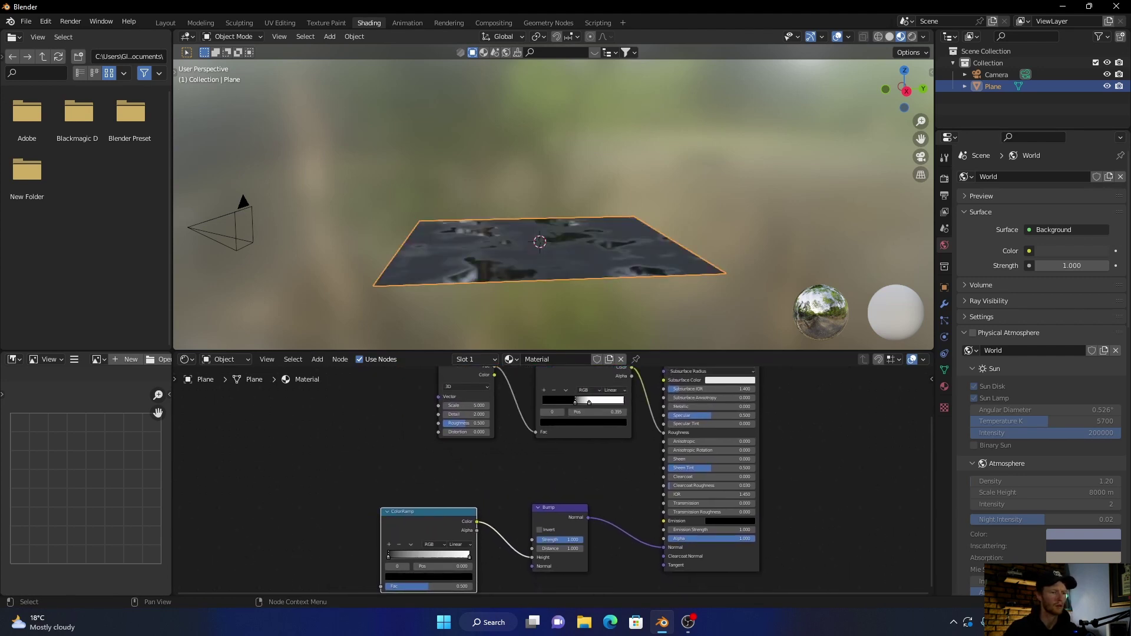
drag(465, 415, 313, 459)
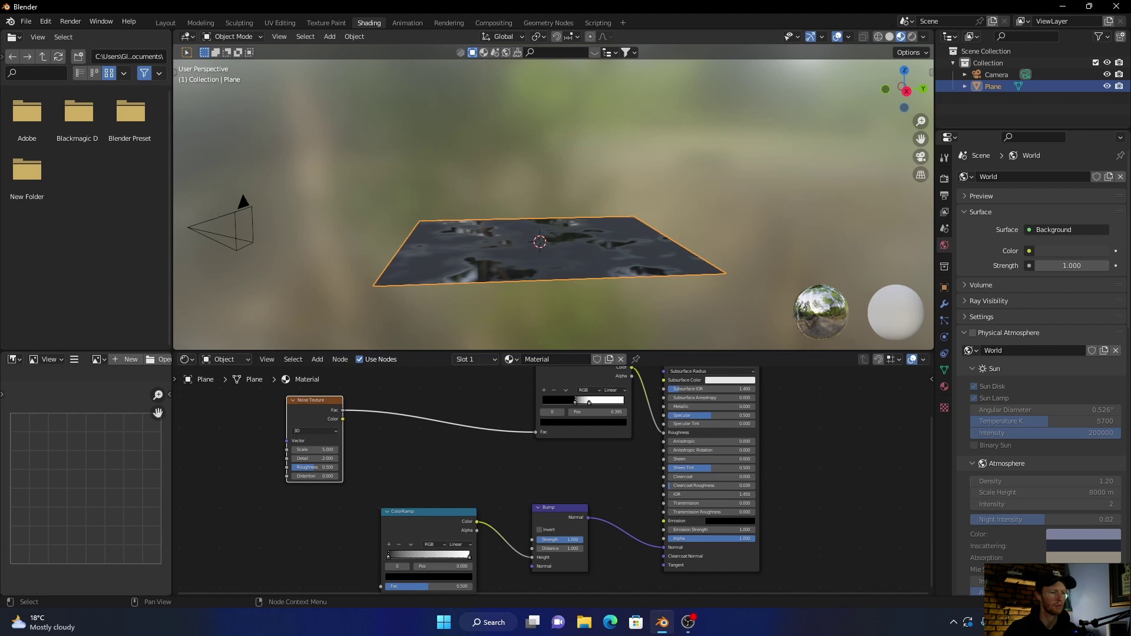
middle_drag(312, 460, 328, 440)
drag(419, 493, 427, 464)
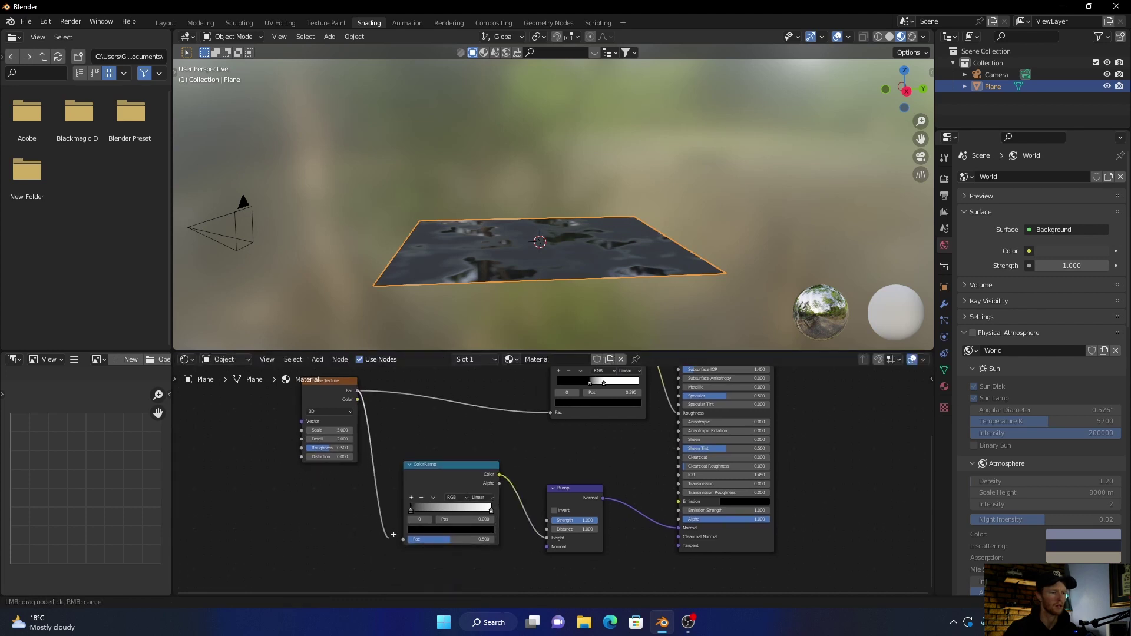
drag(357, 391, 403, 539)
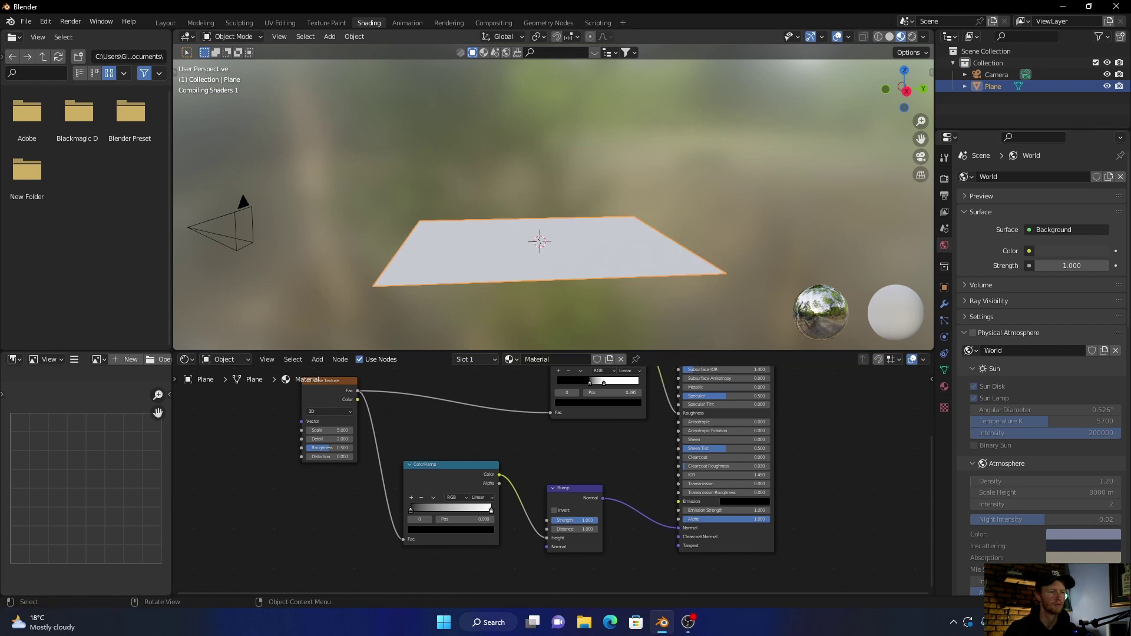
Move the roughness and bump ramp stops to sharpen puddle contrast.
mouse_move(553, 265)
middle_down()
mouse_move(553, 203)
mouse_move(570, 291)
mouse_move(663, 287)
middle_up()
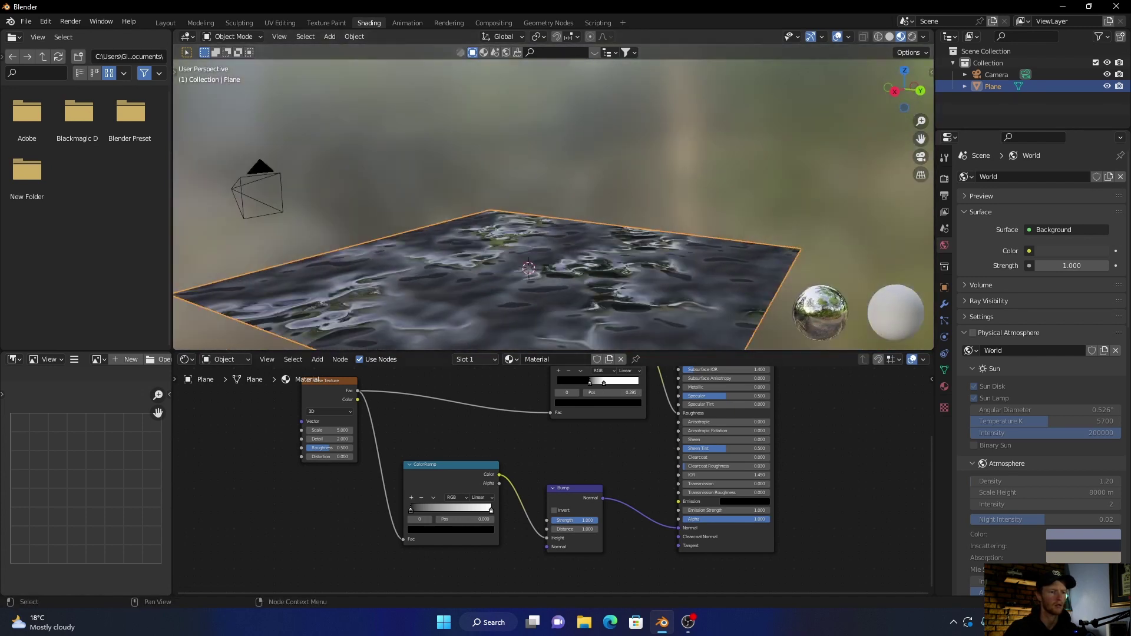
drag(590, 382, 596, 382)
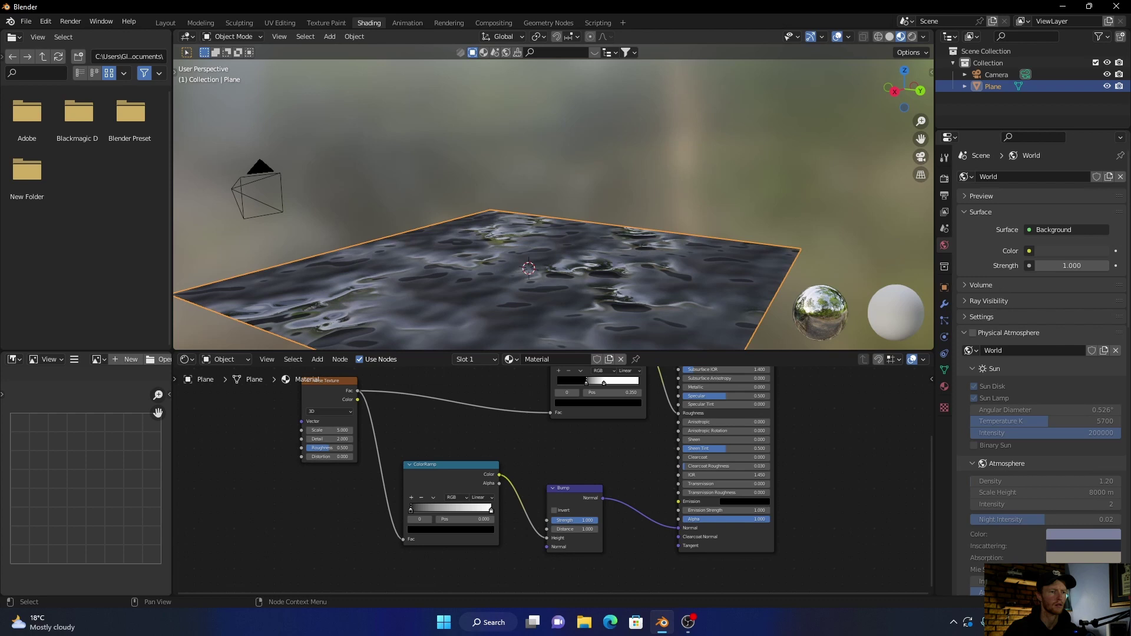
click(603, 381)
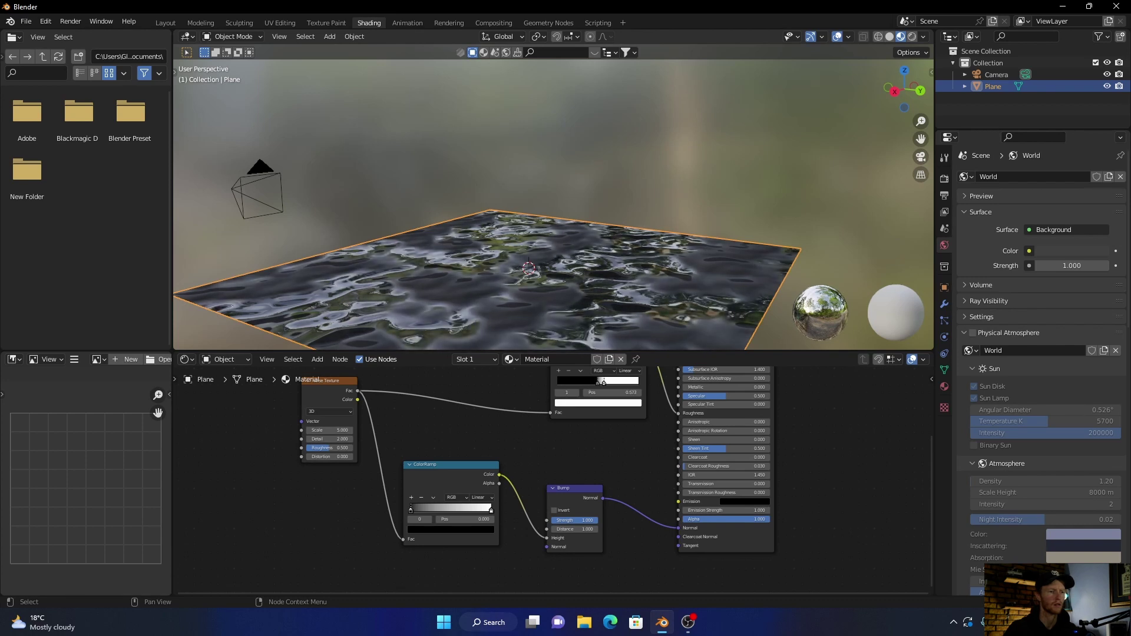
mouse_move(530, 265)
middle_down()
mouse_move(531, 203)
mouse_move(530, 266)
middle_up()
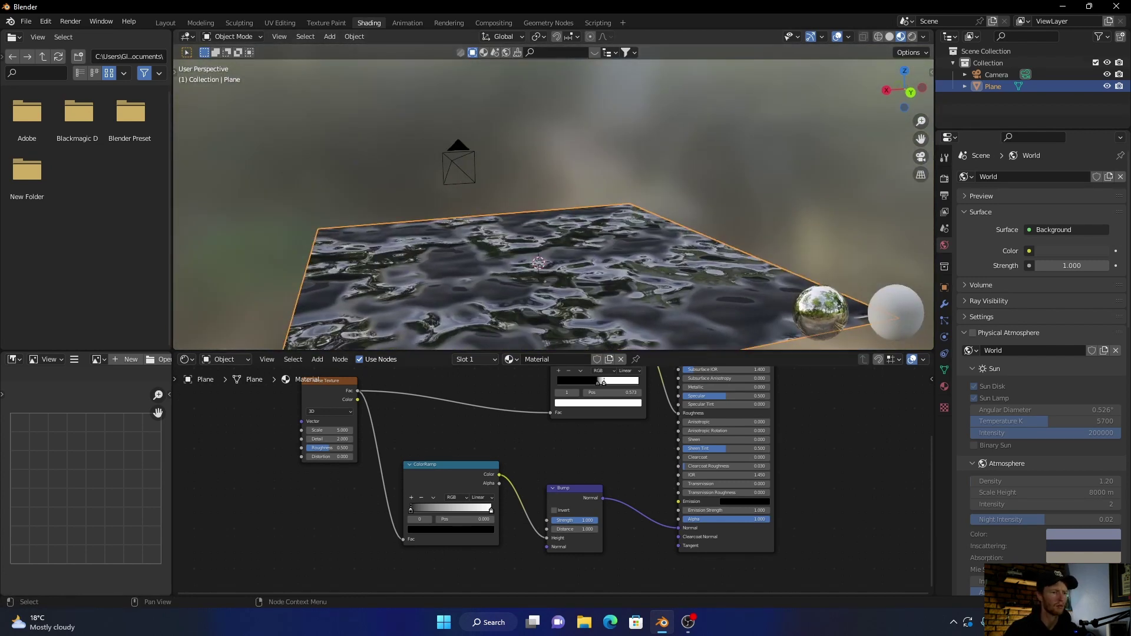
drag(413, 508, 449, 509)
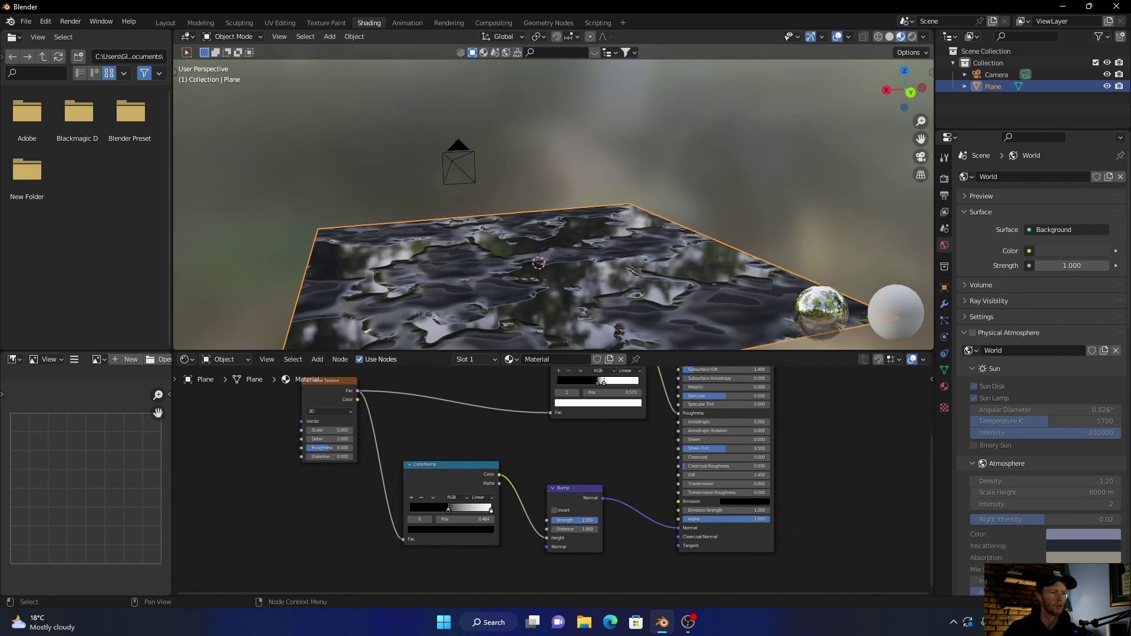
drag(491, 510, 469, 509)
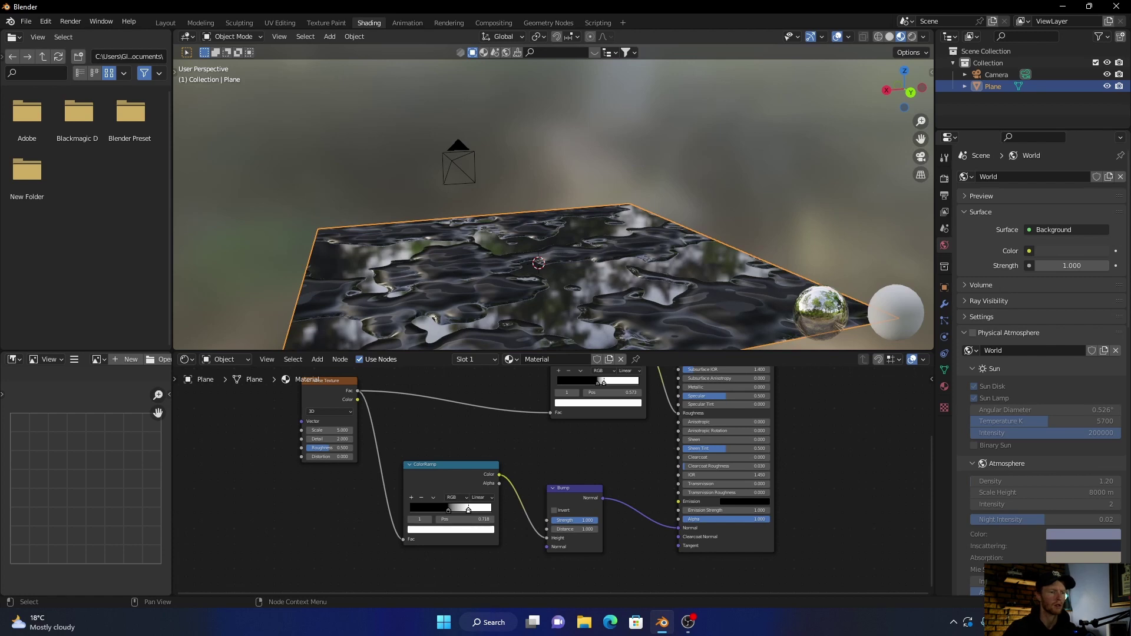
middle_drag(548, 459, 563, 454)
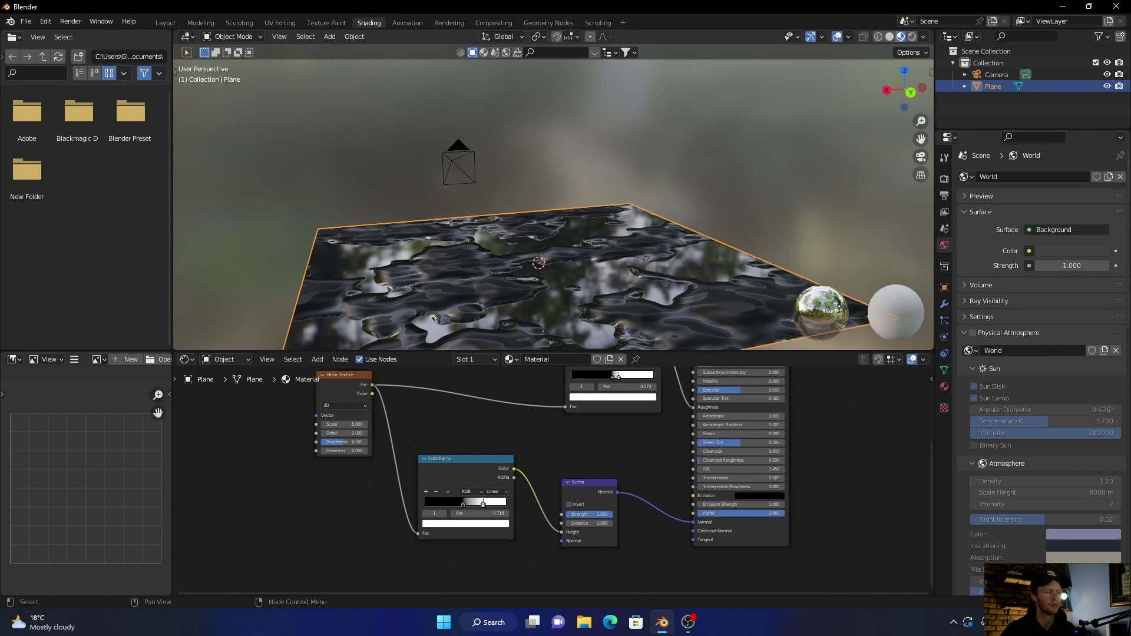
Raise the noise Detail to 16, then view the plane in the Layout workspace.
middle_drag(549, 221, 583, 213)
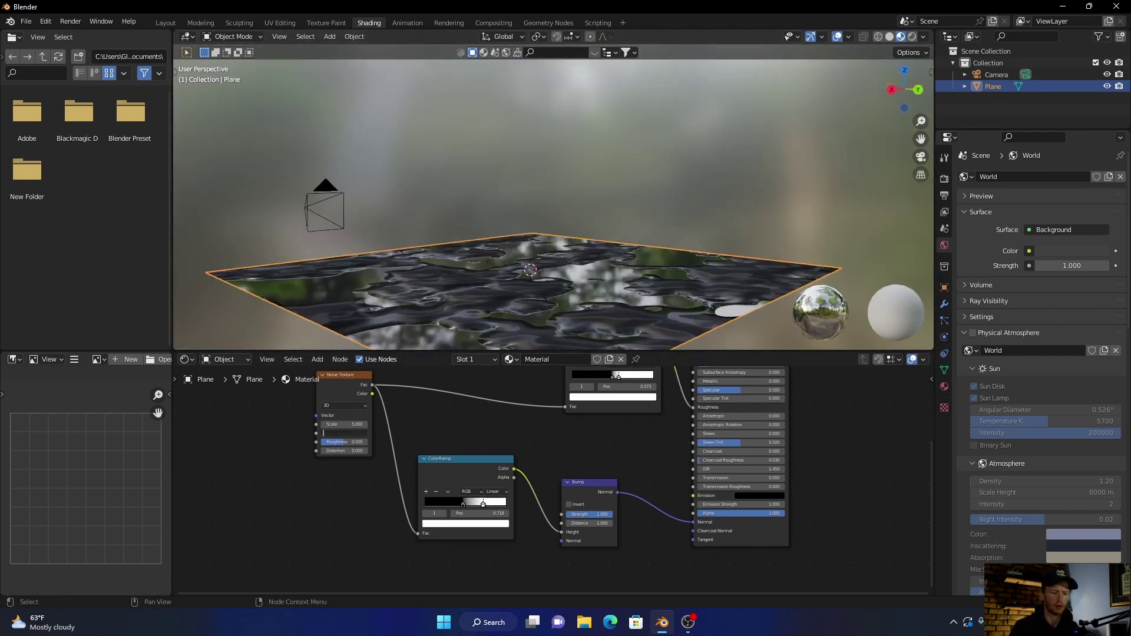
key(Return)
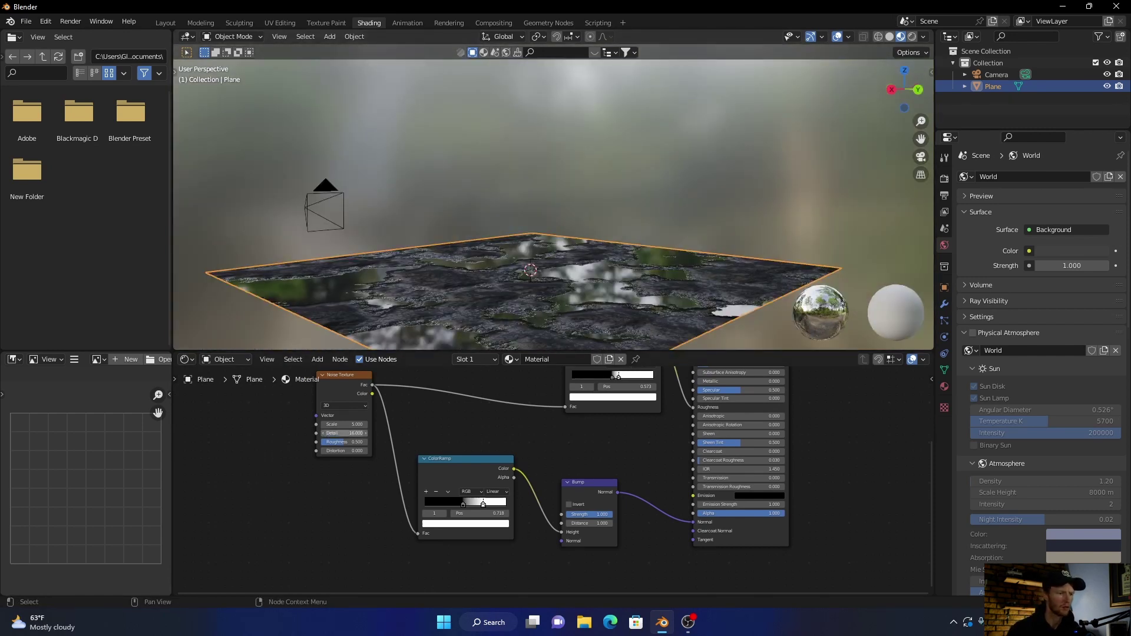
middle_drag(530, 220, 601, 194)
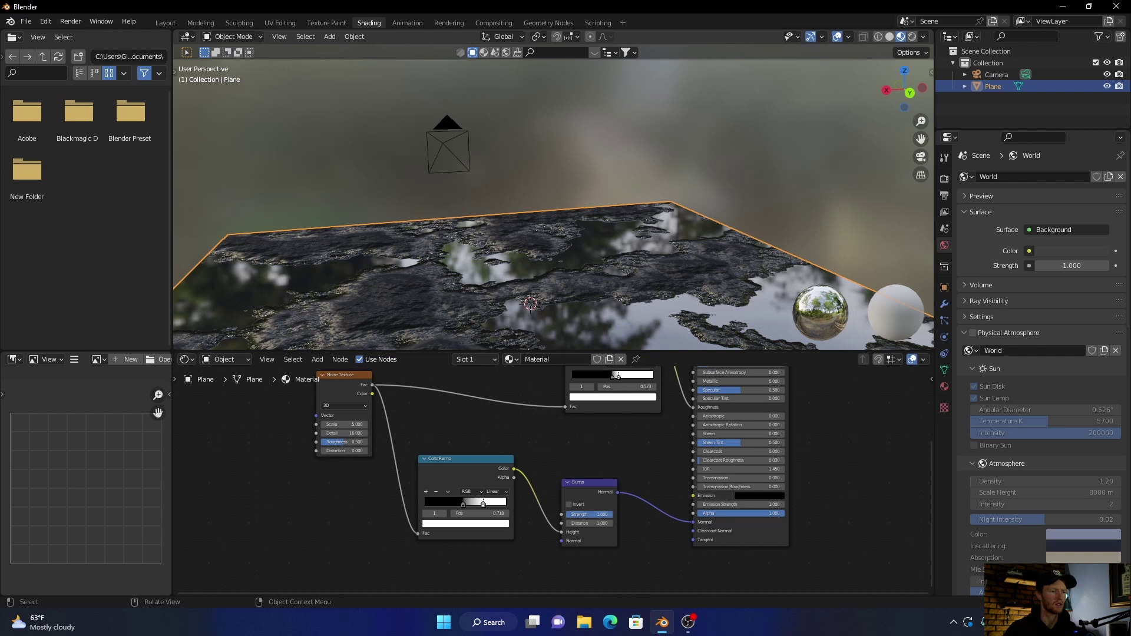
middle_drag(547, 265, 548, 177)
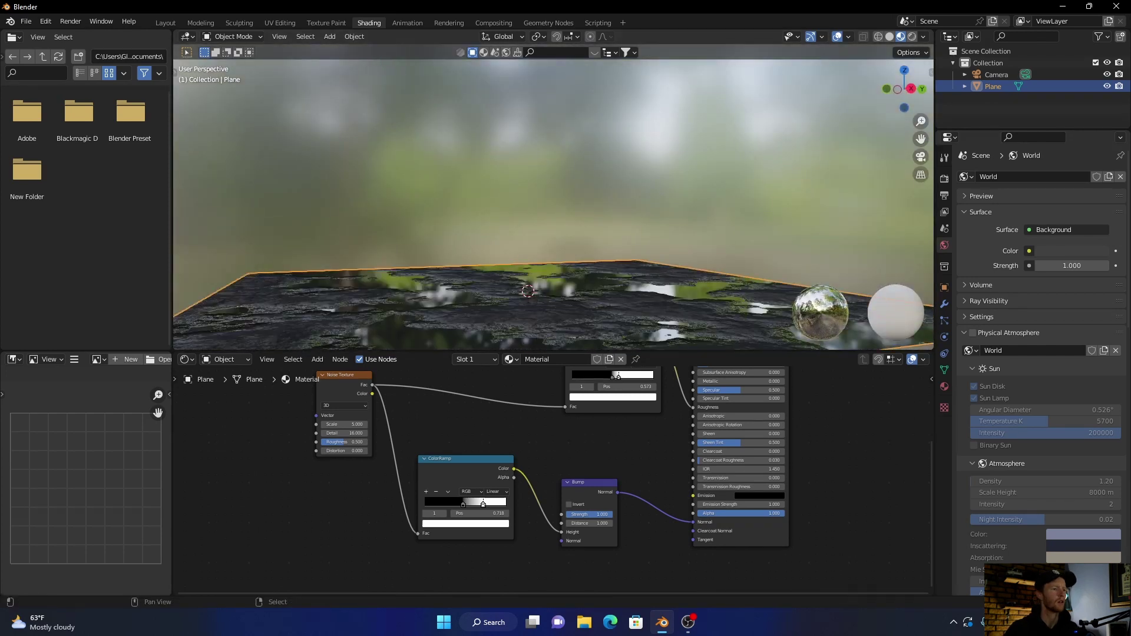
click(165, 23)
middle_drag(318, 265, 312, 297)
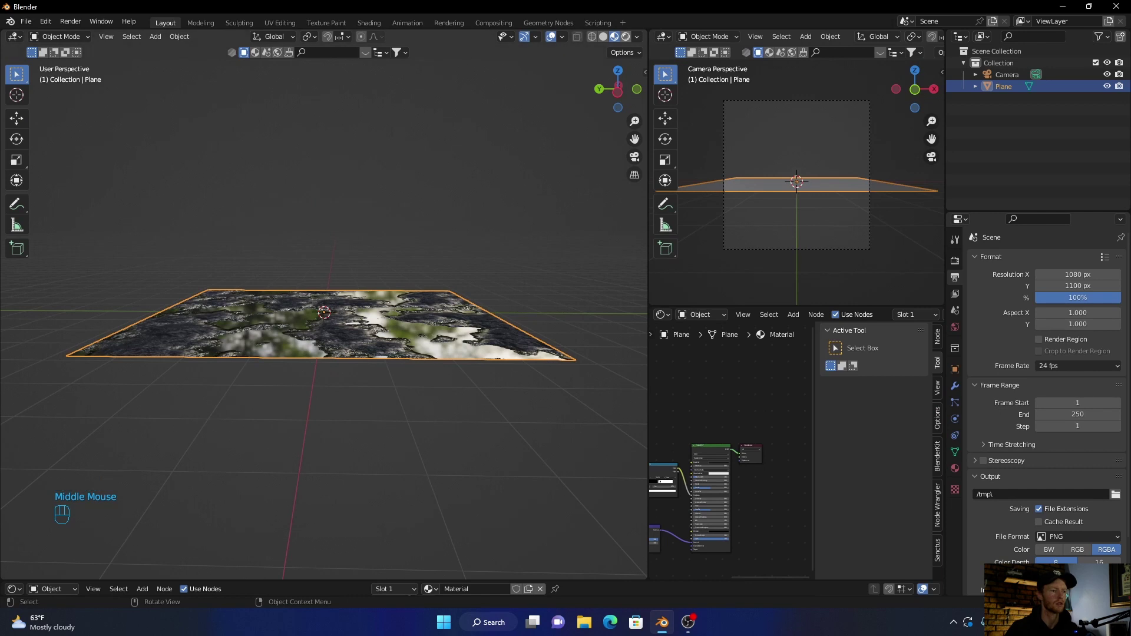
Preview the viewport in Rendered shading lit by the scene's world.
click(625, 36)
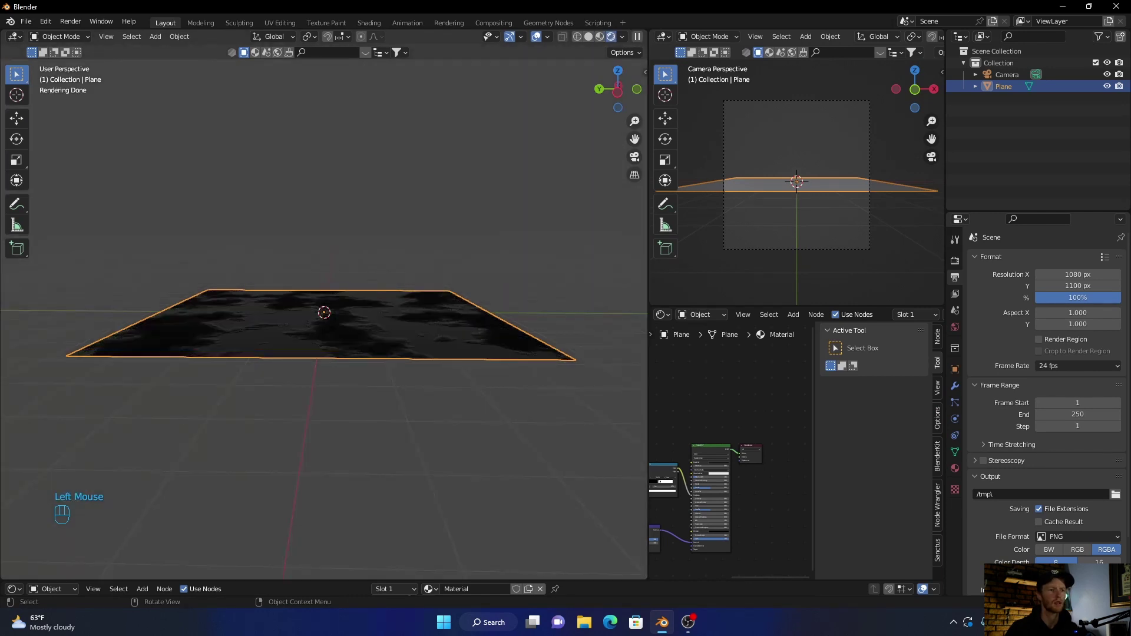
click(622, 36)
click(554, 94)
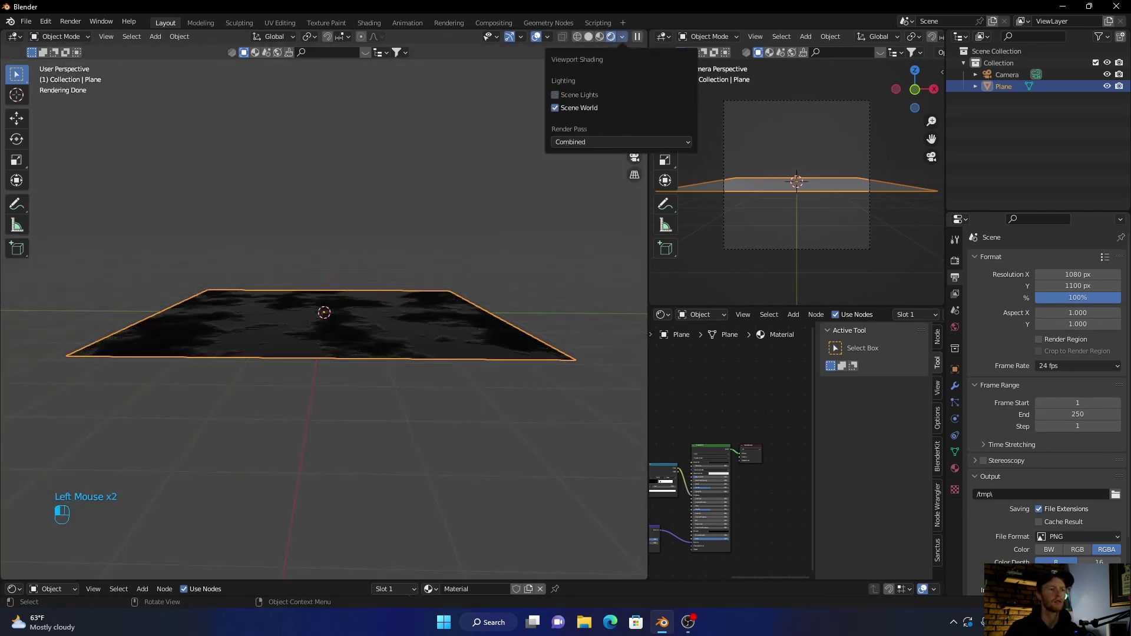
middle_drag(324, 397, 424, 389)
scroll(324, 353, up, 3)
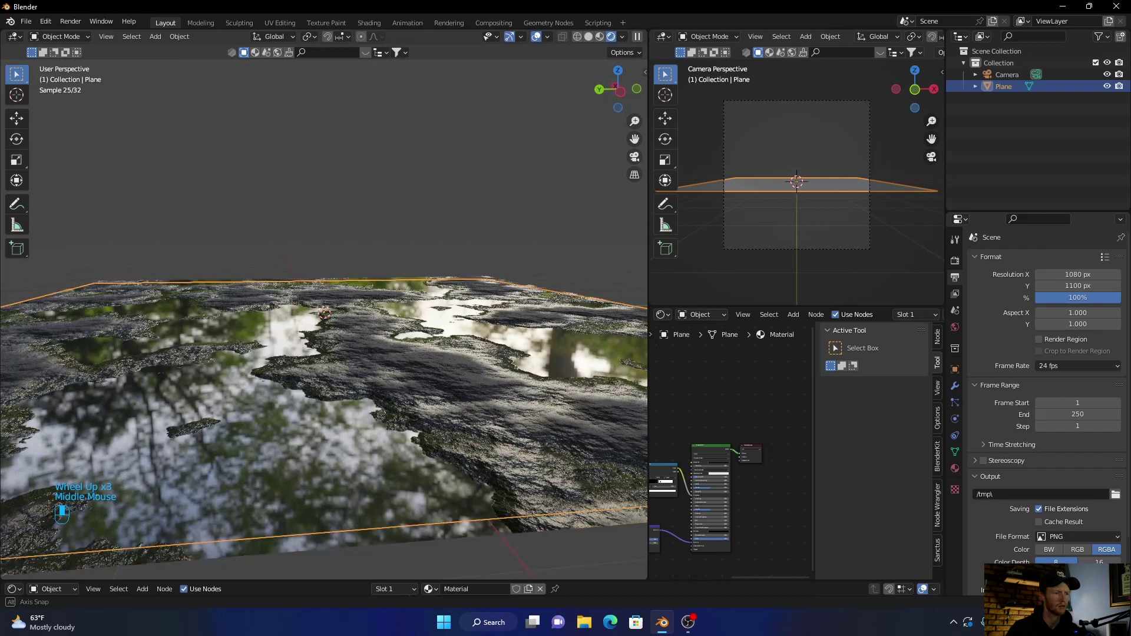
middle_drag(324, 353, 324, 398)
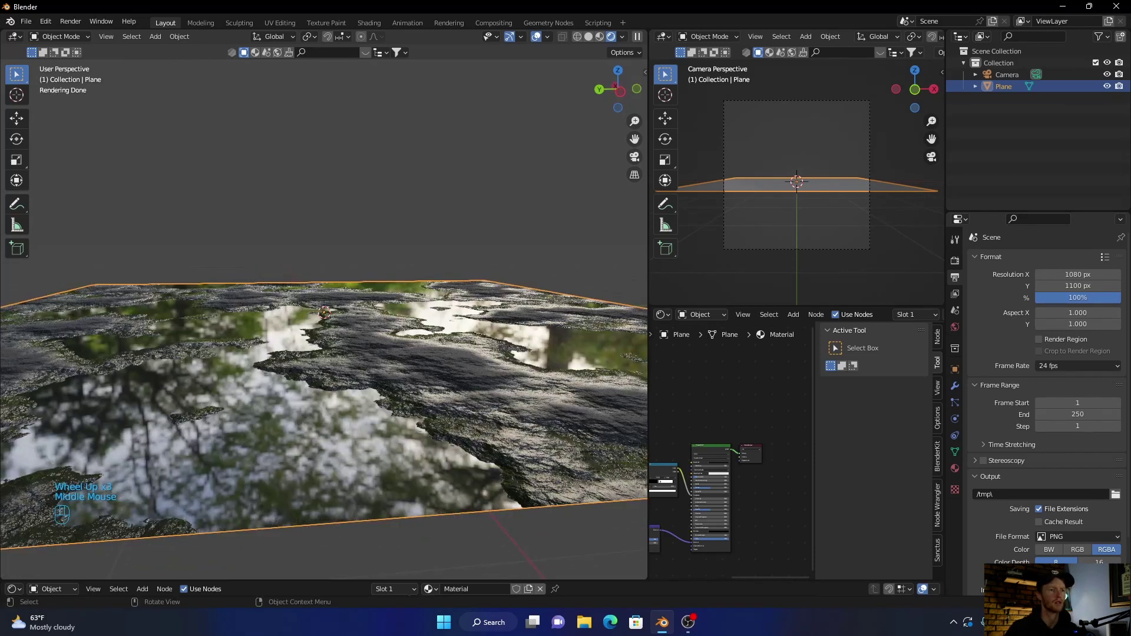
click(623, 37)
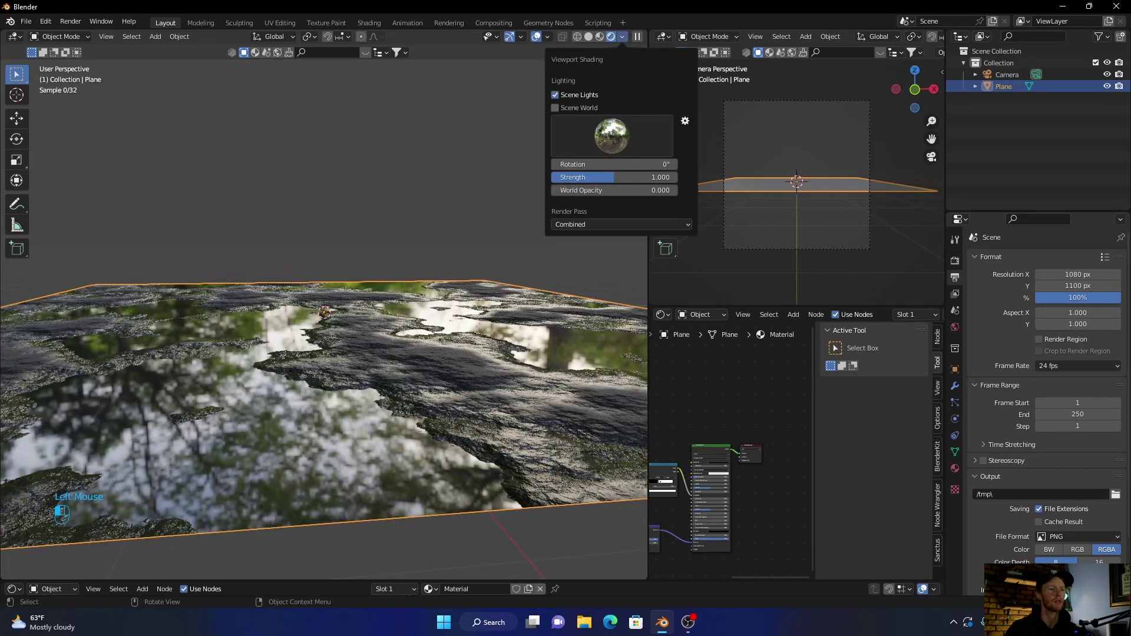
click(556, 108)
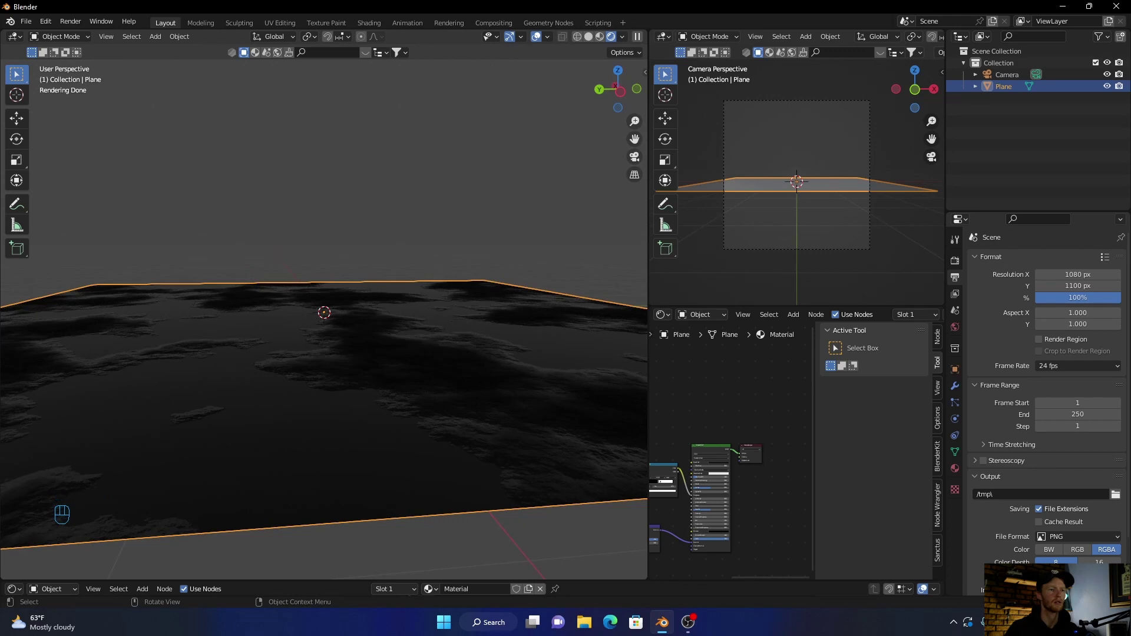
Switch the node editor from the plane's material to the World shader nodes.
key(n)
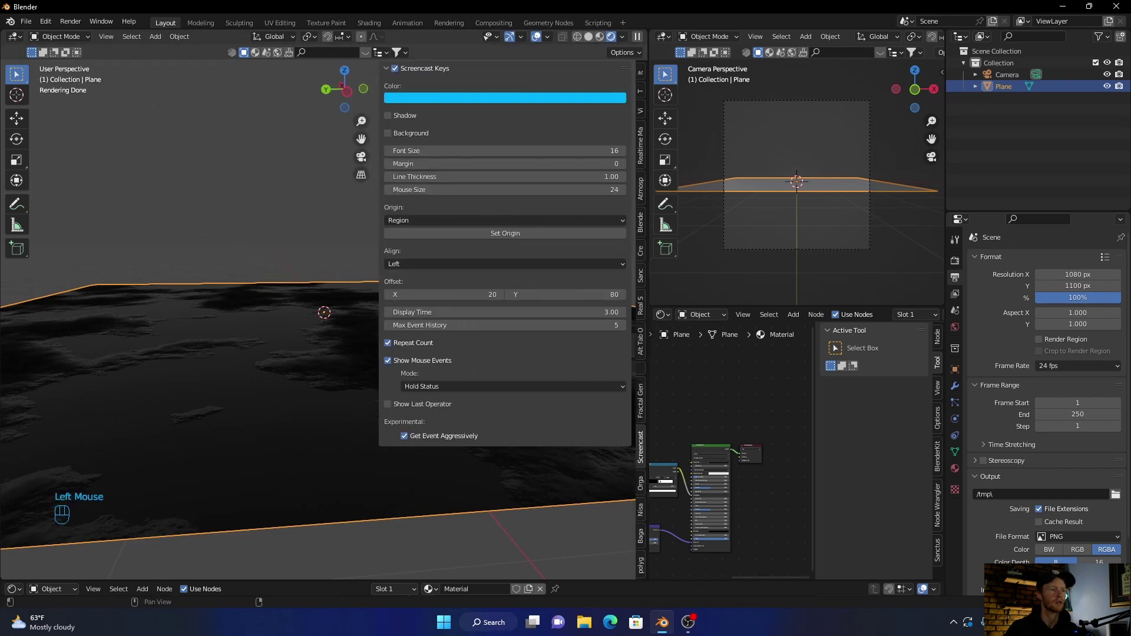
click(640, 133)
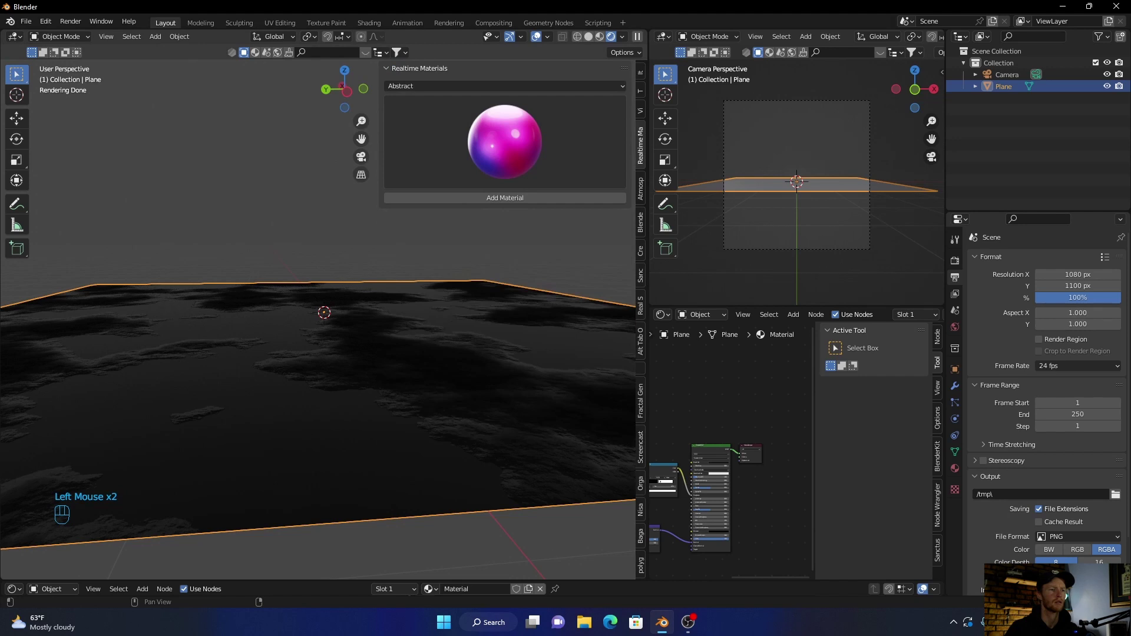
click(641, 133)
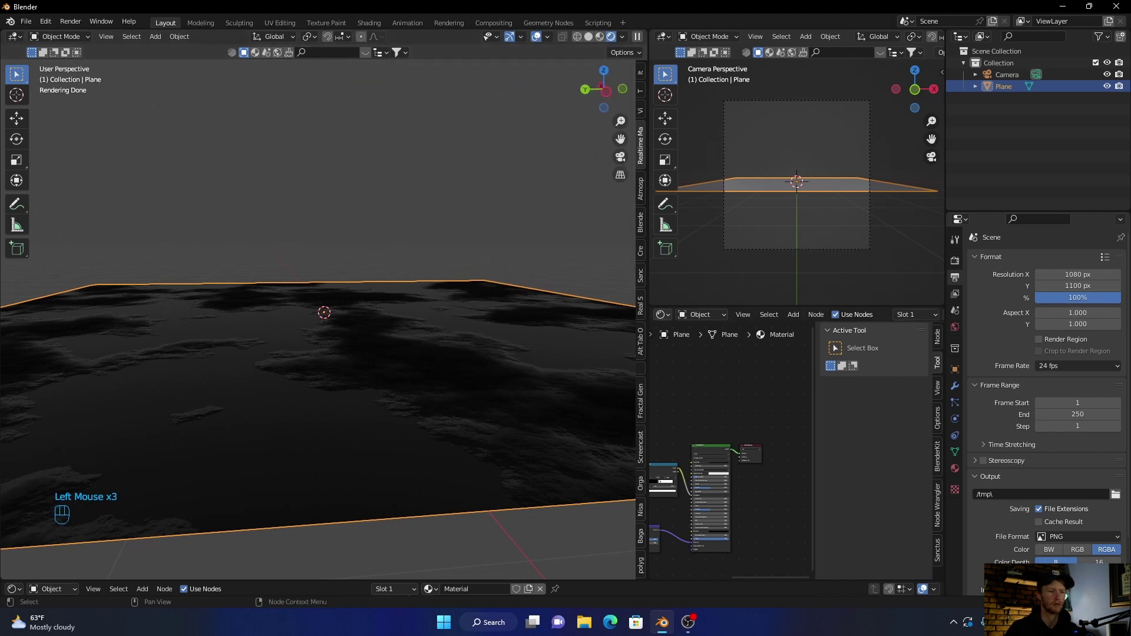
click(792, 314)
click(699, 314)
Add an Environment Texture node feeding the world Background colour.
click(707, 340)
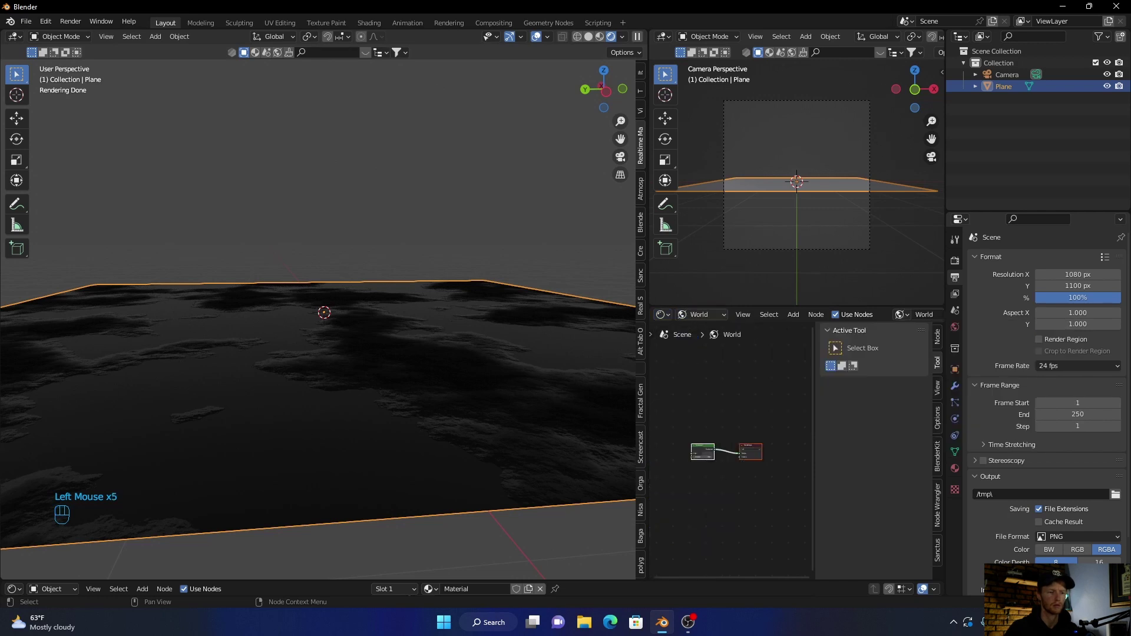
scroll(726, 451, down, 1)
scroll(727, 450, up, 2)
scroll(726, 450, up, 1)
scroll(726, 450, down, 1)
scroll(726, 451, up, 2)
middle_click(726, 450)
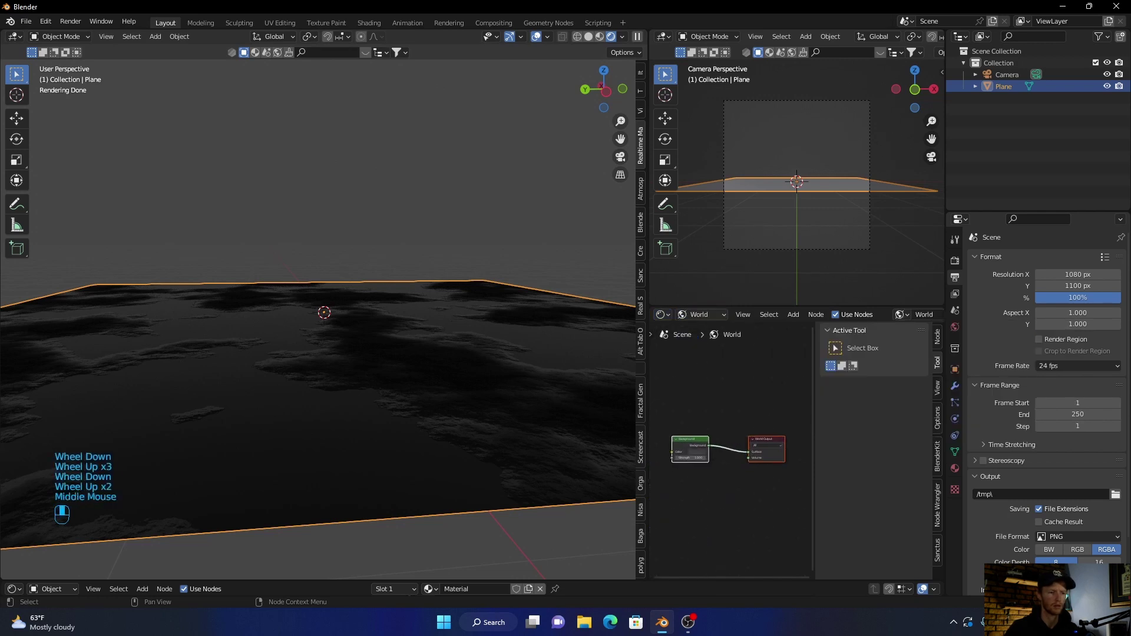
scroll(739, 439, up, 2)
key(shift+a)
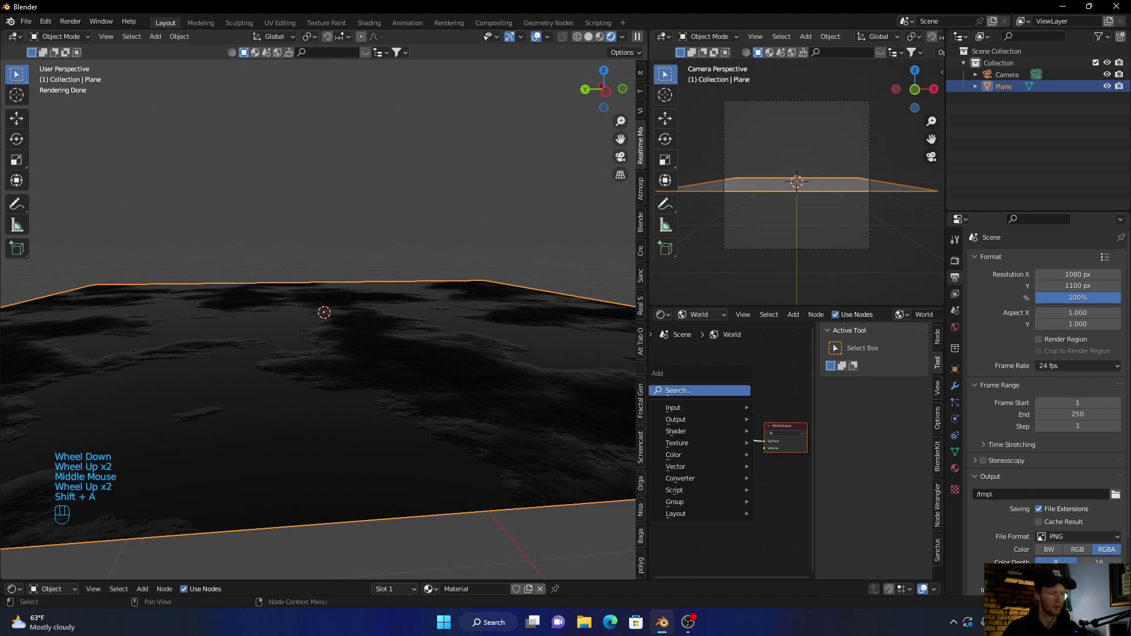
text(environ)
key(Return)
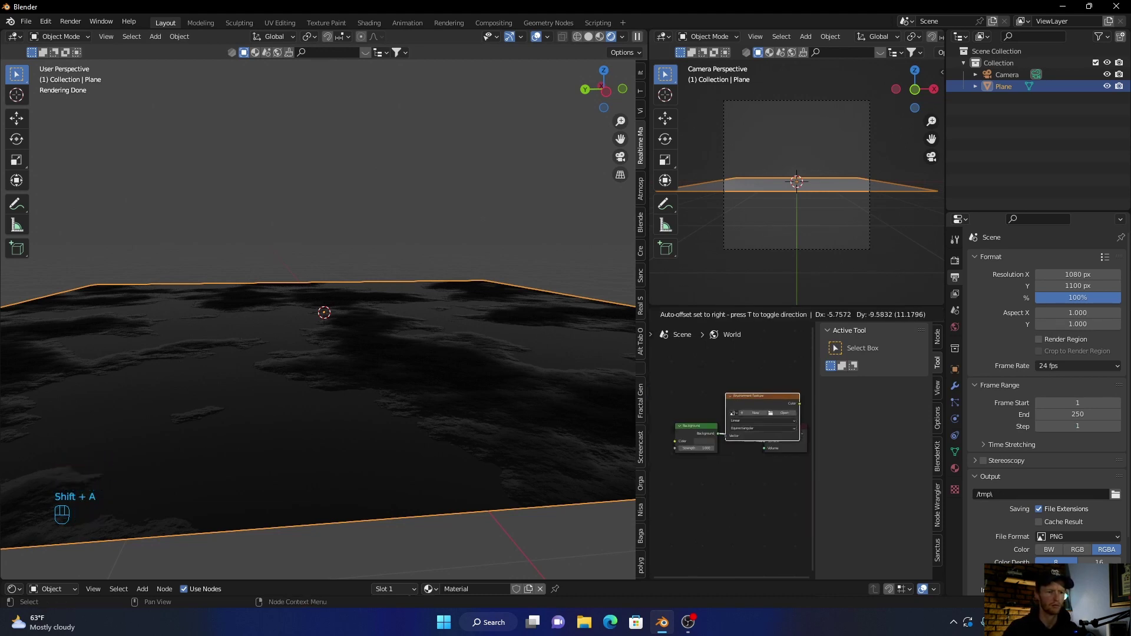
click(690, 433)
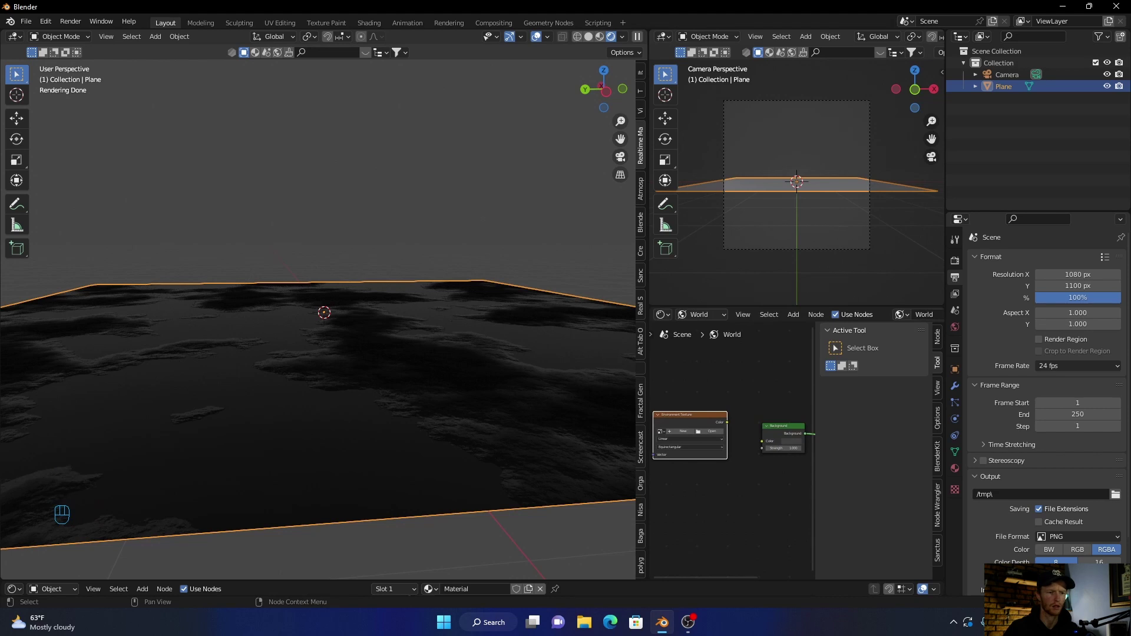
drag(727, 422, 761, 440)
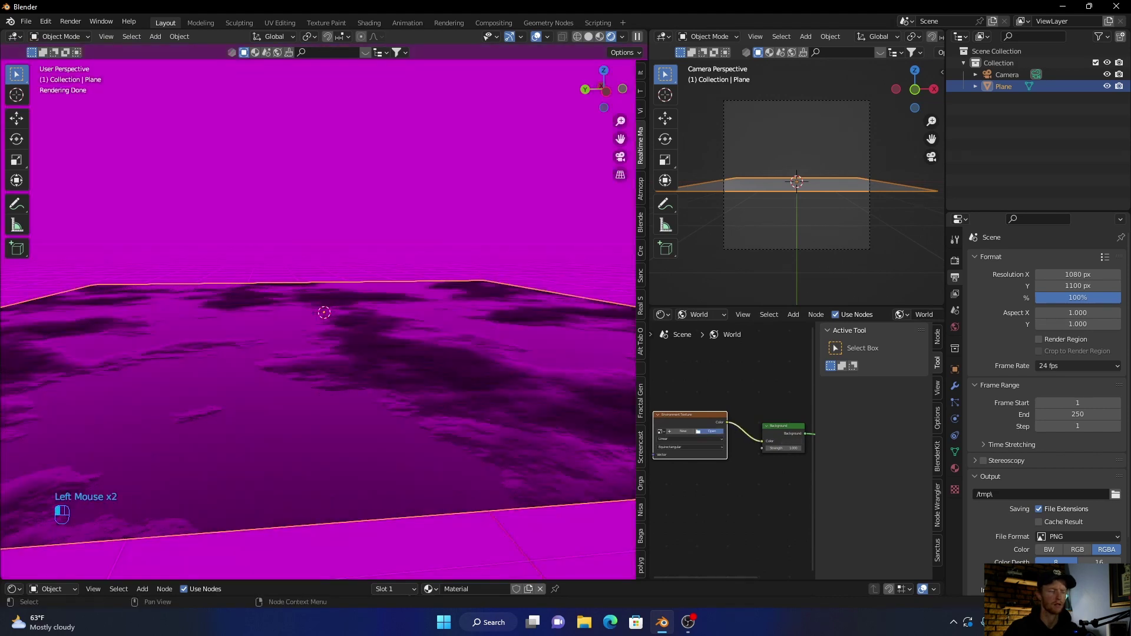
Load a cloudy HDRI image into the Environment Texture.
click(711, 432)
click(321, 438)
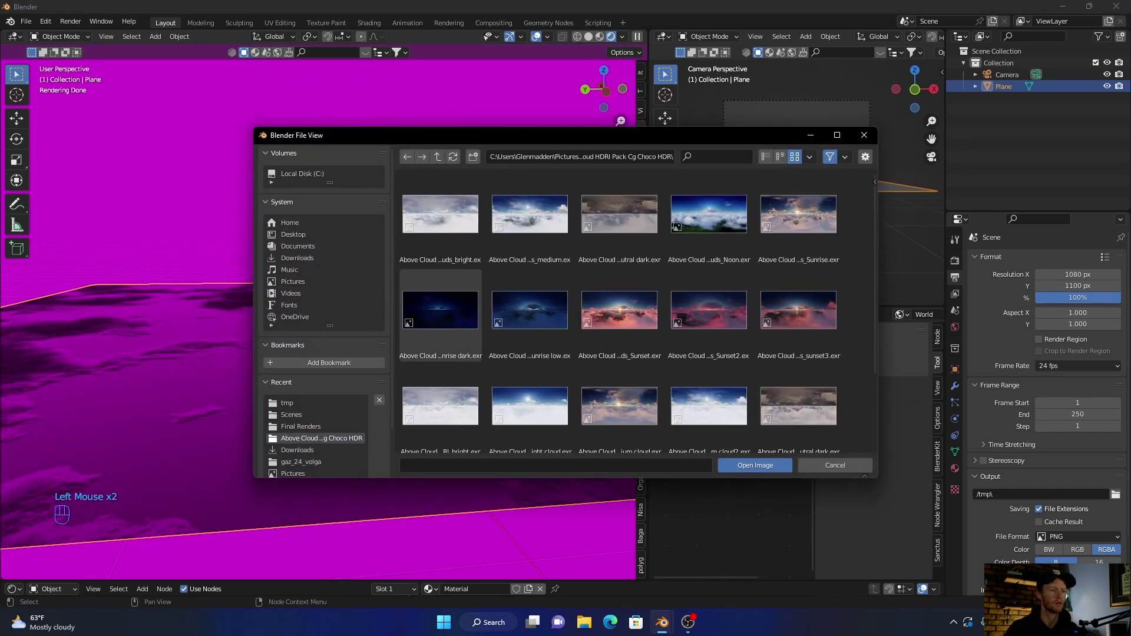
double_click(709, 407)
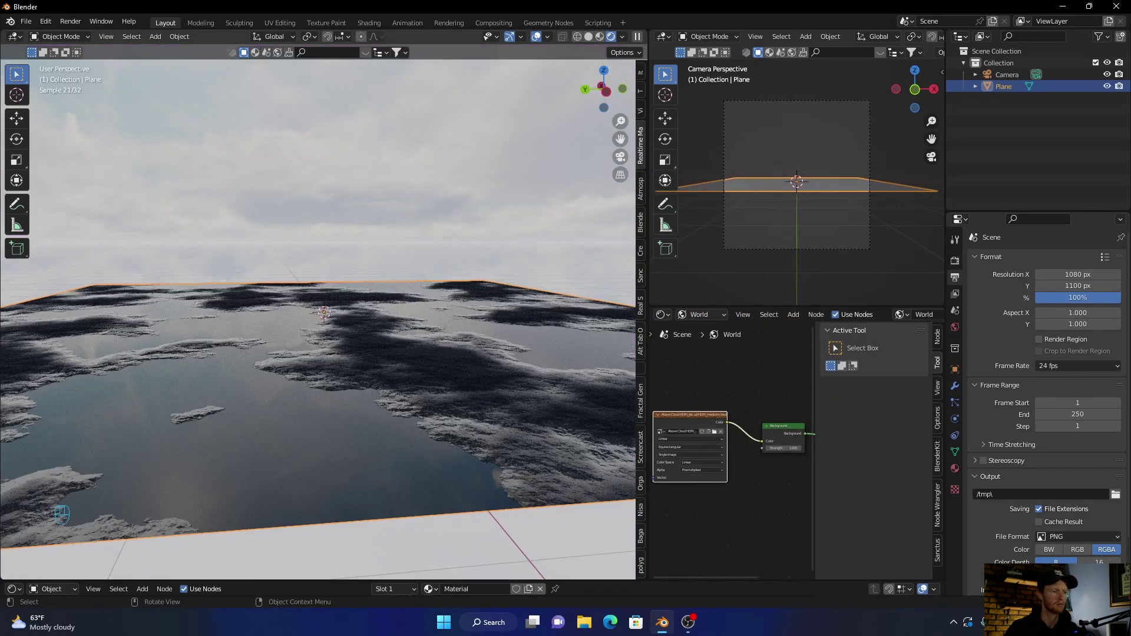
scroll(324, 312, down, 2)
mouse_move(324, 311)
middle_down()
mouse_move(336, 291)
mouse_move(324, 266)
middle_up()
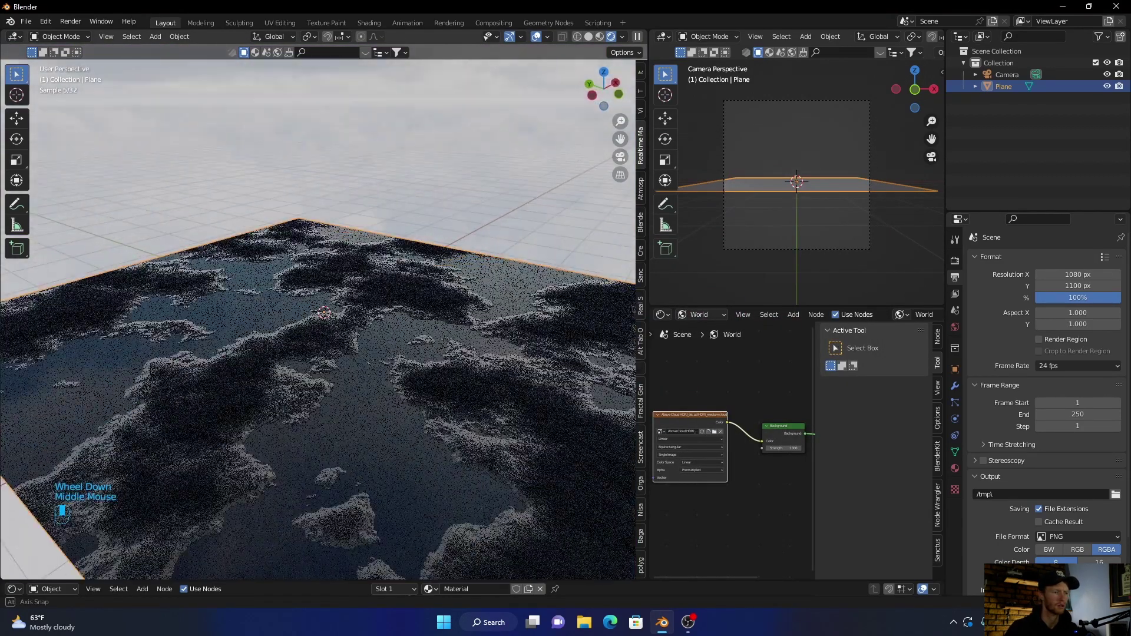
scroll(324, 312, up, 2)
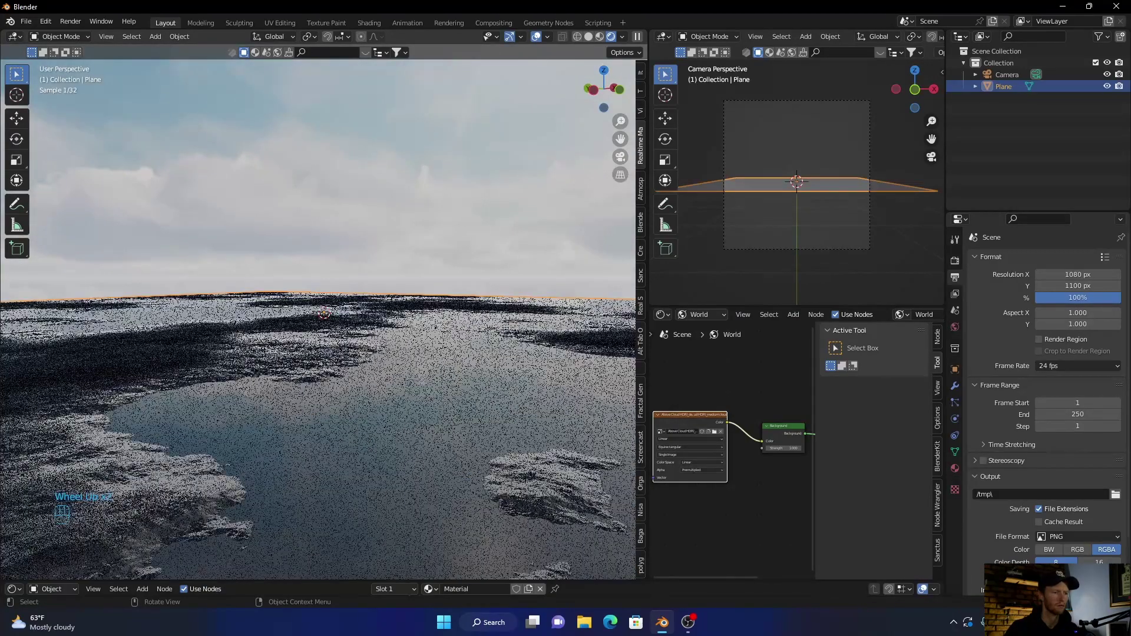
middle_drag(324, 312, 324, 283)
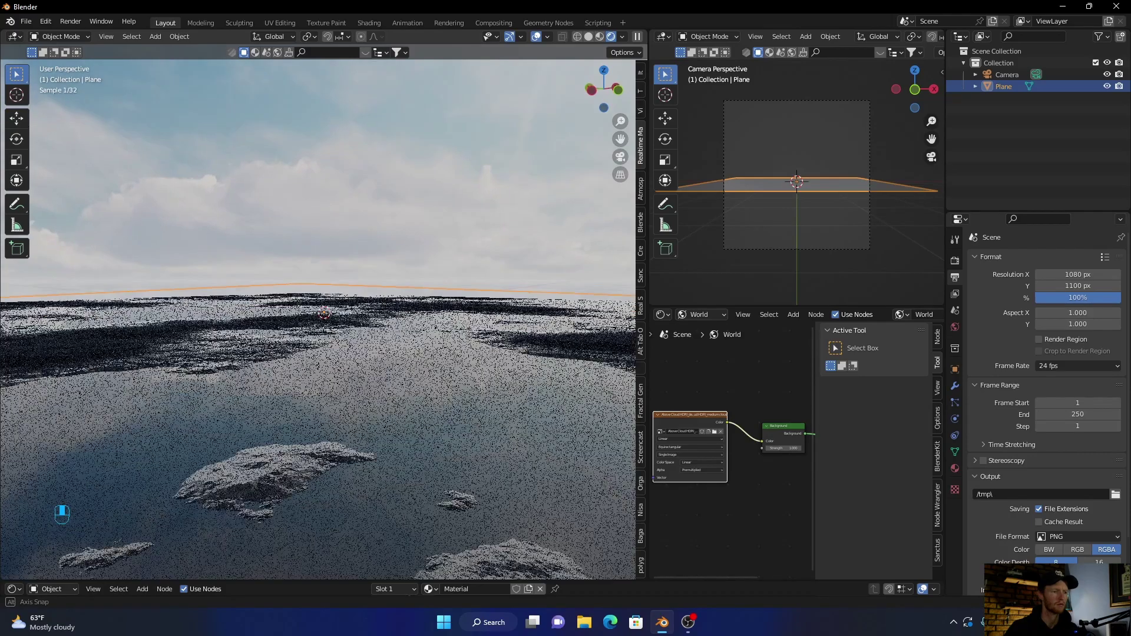